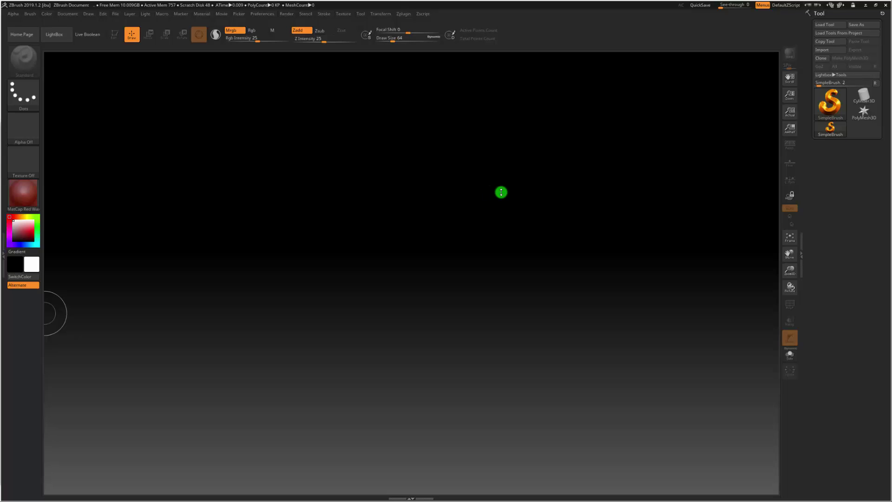
# Draw a PolyMesh3D star on the empty canvas and put it into Edit mode
pyautogui.click(866, 109)
pyautogui.click(865, 113)
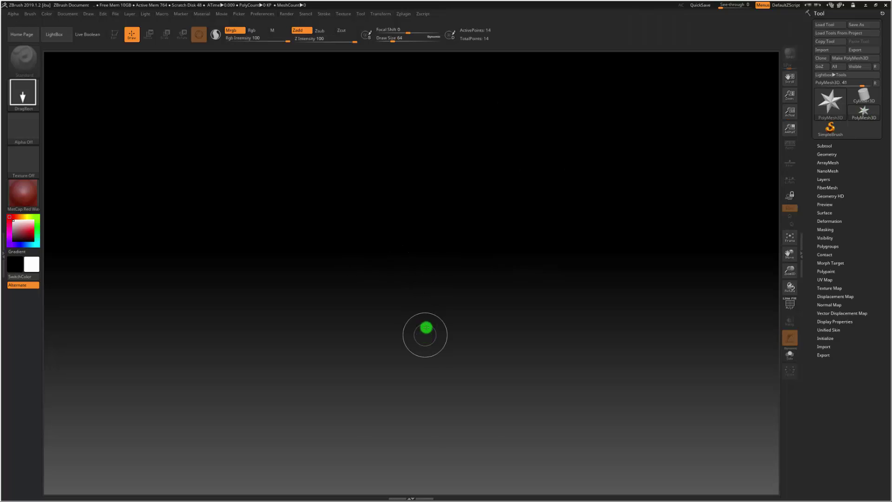
pyautogui.moveTo(425, 333); pyautogui.dragTo(422, 117)
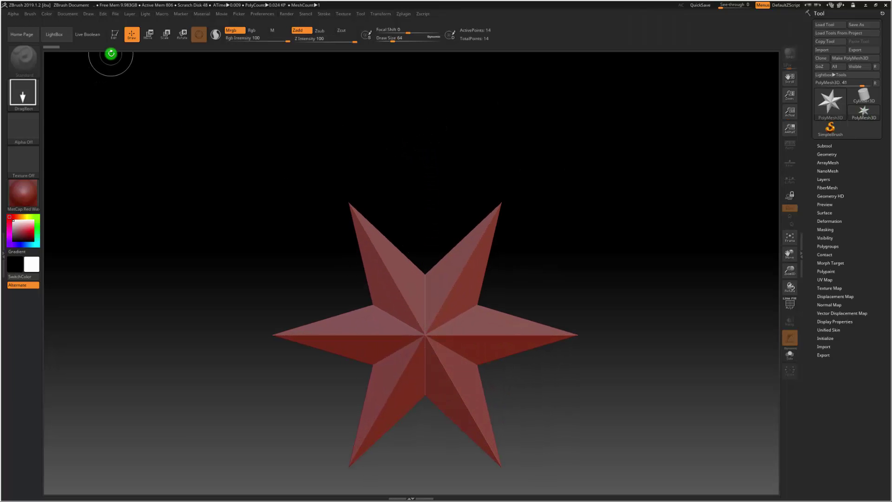
pyautogui.click(115, 34)
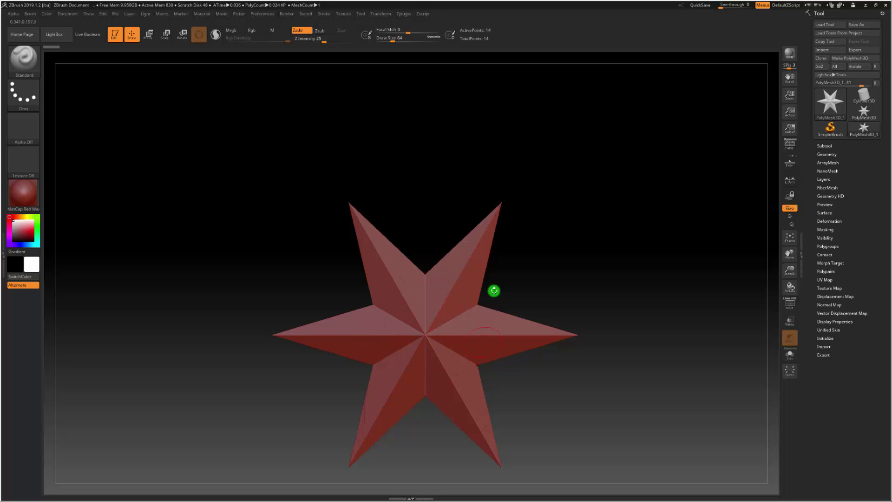
pyautogui.moveTo(587, 249)
pyautogui.mouseDown()
pyautogui.moveTo(581, 254)
pyautogui.moveTo(584, 223)
pyautogui.moveTo(583, 238)
pyautogui.mouseUp()
# Set the ShadowBox resolution to 256 and convert the star into a ShadowBox
pyautogui.click(827, 154)
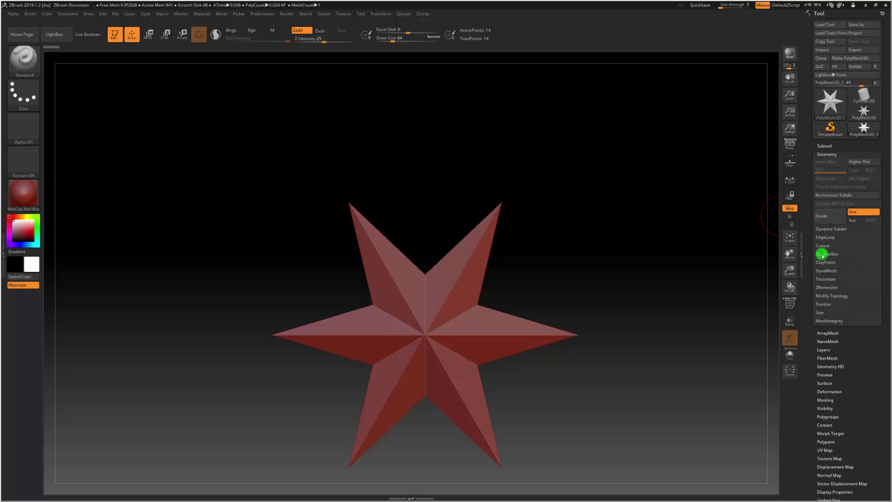
pyautogui.click(820, 254)
pyautogui.click(854, 263)
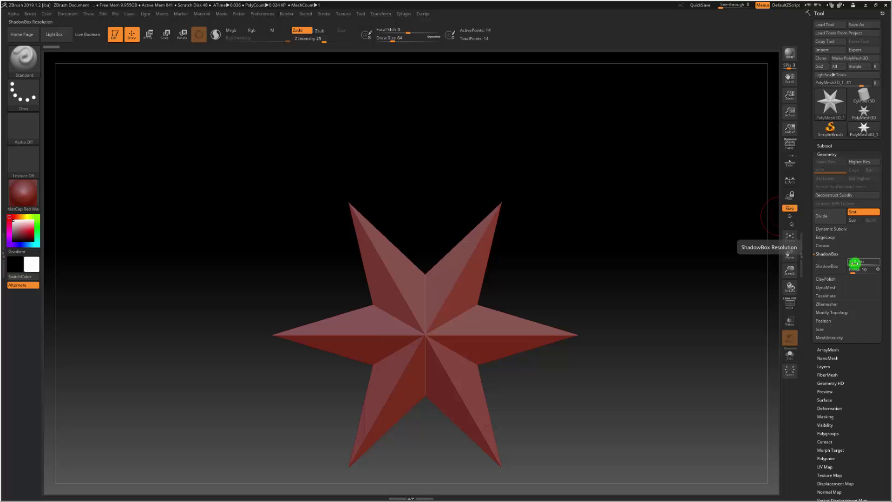
pyautogui.write('128')
pyautogui.press('Return')
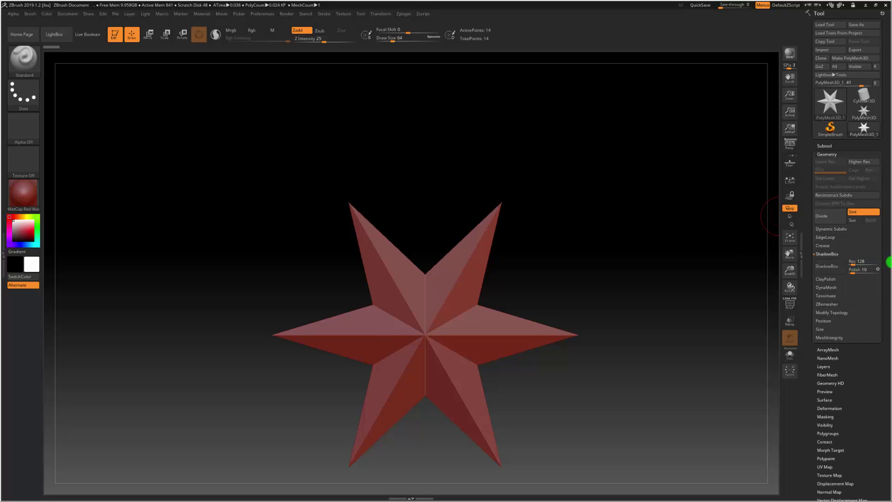
pyautogui.click(867, 259)
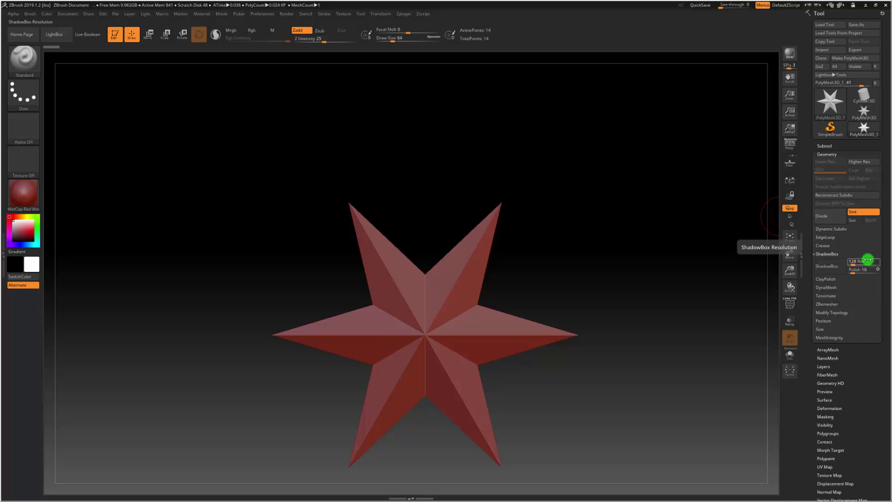
pyautogui.click(860, 260)
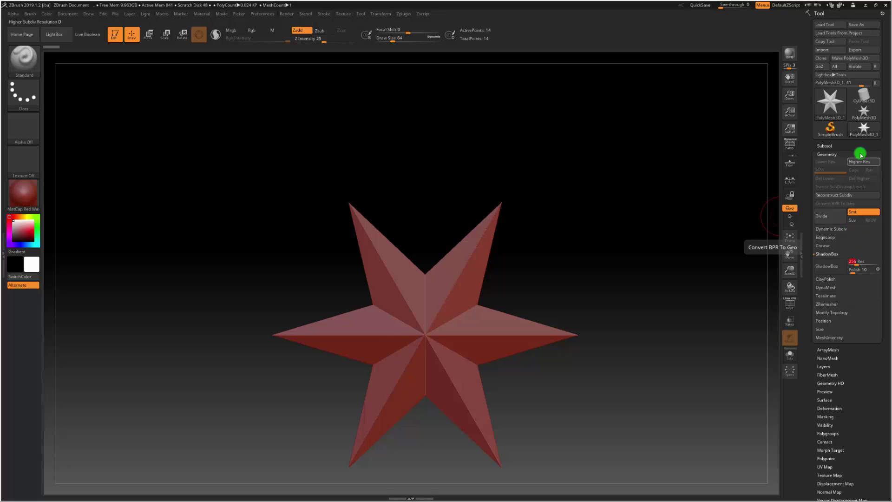
pyautogui.click(852, 261)
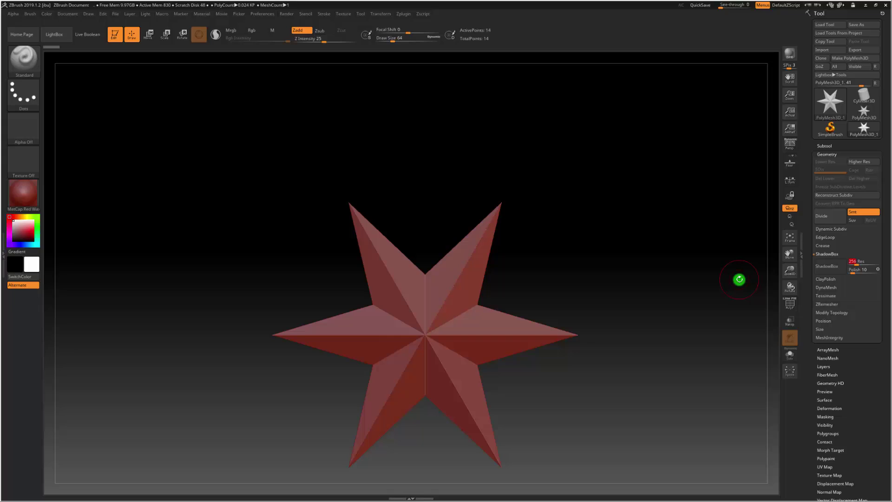
pyautogui.click(834, 266)
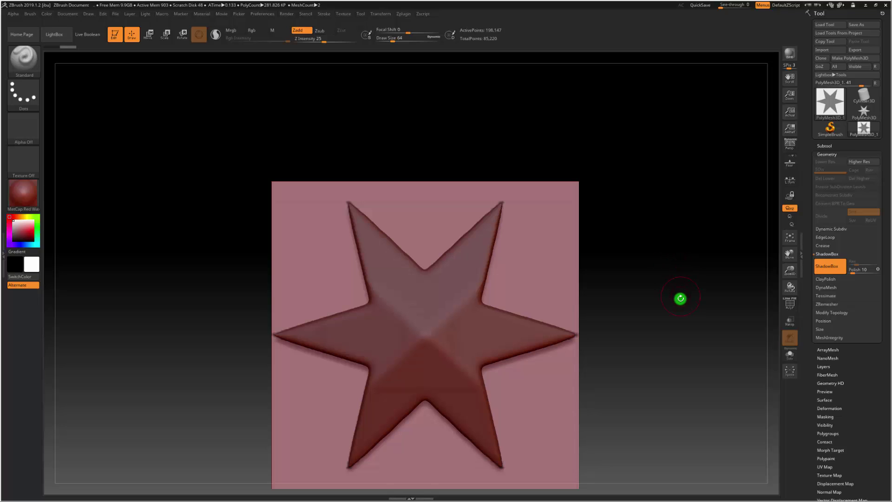
# Clear the star's masks from all ShadowBox planes so the box is empty
pyautogui.moveTo(680, 298); pyautogui.dragTo(689, 319)
pyautogui.click(791, 243)
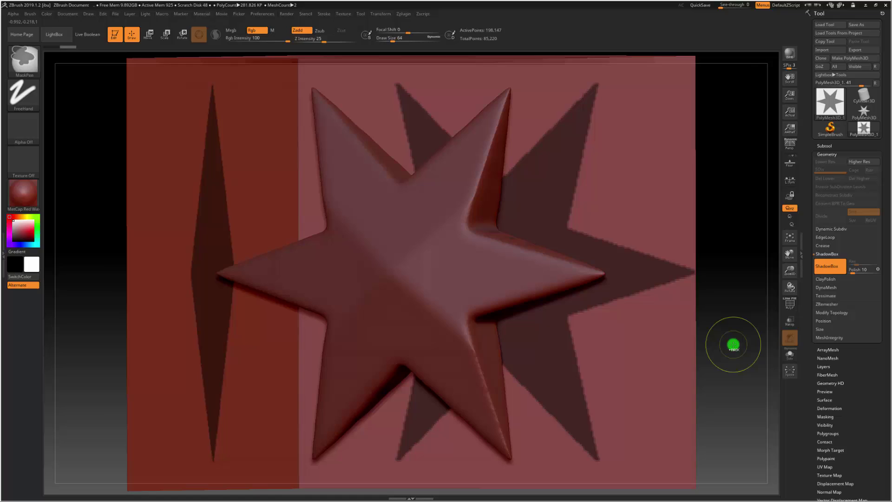
pyautogui.keyDown('ctrl'); pyautogui.moveTo(733, 344); pyautogui.dragTo(725, 290, button='right'); pyautogui.keyUp('ctrl')
pyautogui.moveTo(631, 334); pyautogui.dragTo(652, 335)
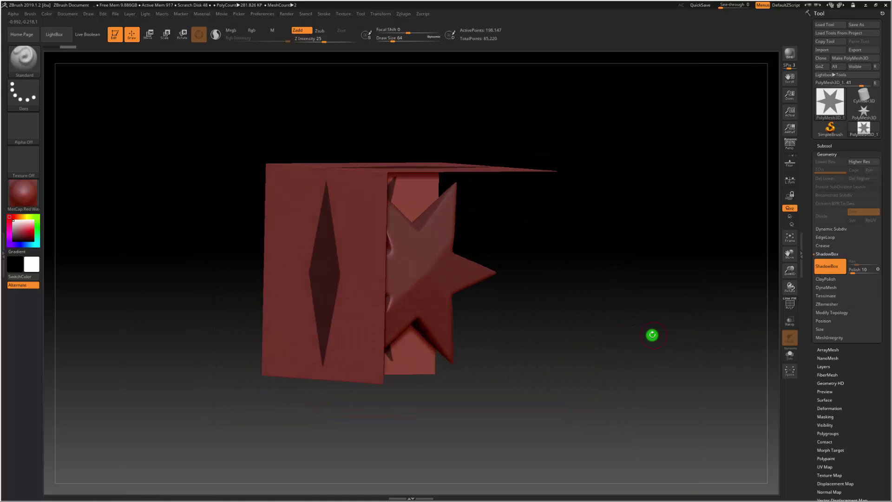
pyautogui.press('ctrl')
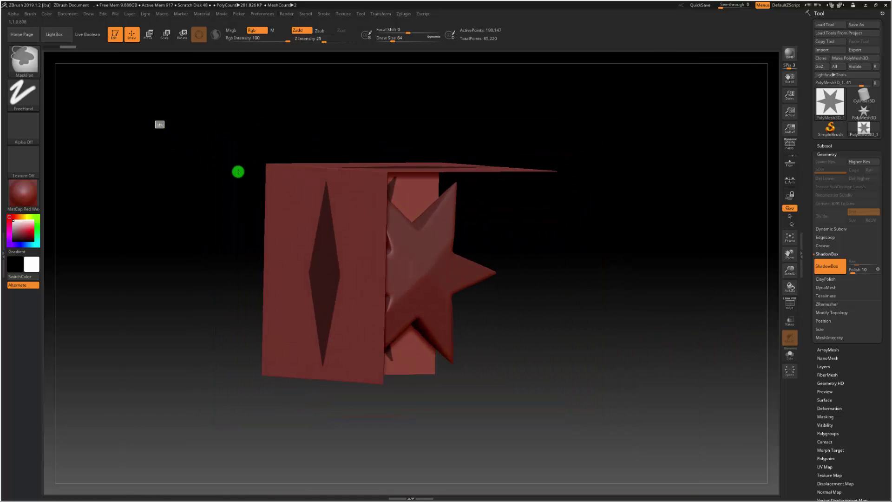
pyautogui.keyDown('ctrl'); pyautogui.keyDown('alt'); pyautogui.moveTo(238, 171); pyautogui.dragTo(613, 436); pyautogui.keyUp('alt'); pyautogui.keyUp('ctrl')
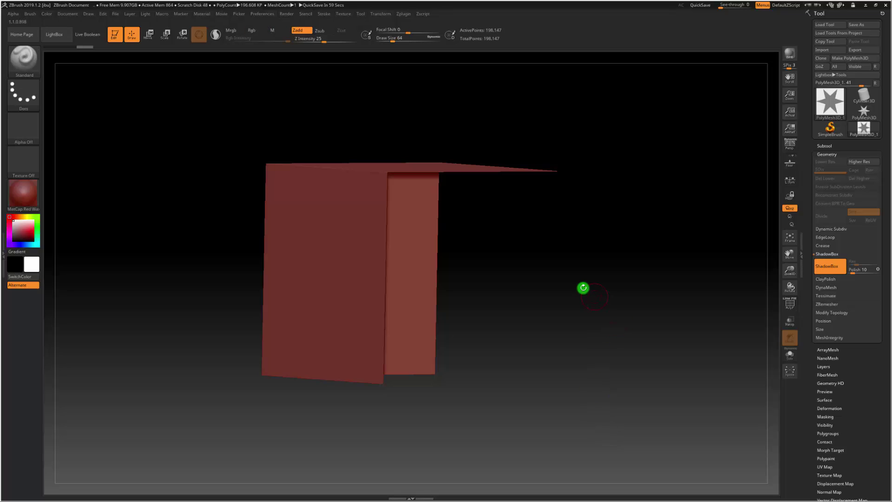
# Paint a wide, filled trapezoid mask across the middle of the ShadowBox's side plane
pyautogui.moveTo(606, 297)
pyautogui.mouseDown()
pyautogui.moveTo(587, 292)
pyautogui.moveTo(622, 297)
pyautogui.mouseUp()
pyautogui.press('shift')
pyautogui.keyDown('shift'); pyautogui.moveTo(580, 252); pyautogui.dragTo(588, 261); pyautogui.keyUp('shift')
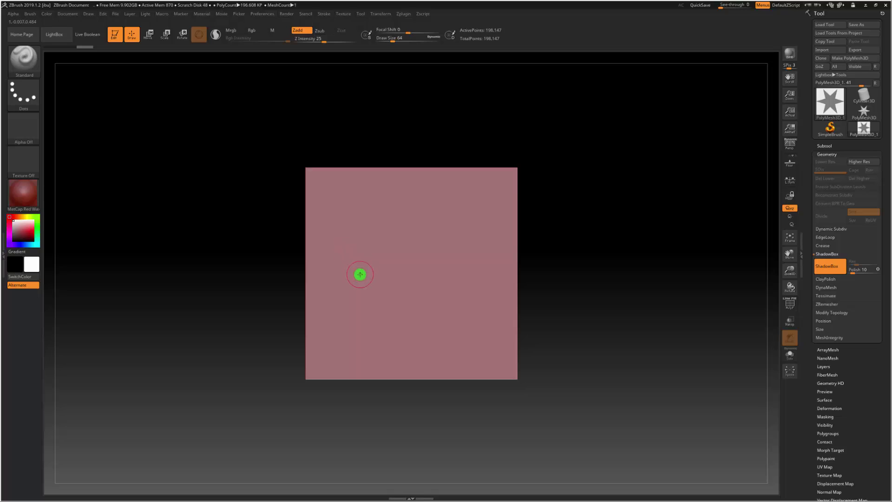
pyautogui.press('ctrl')
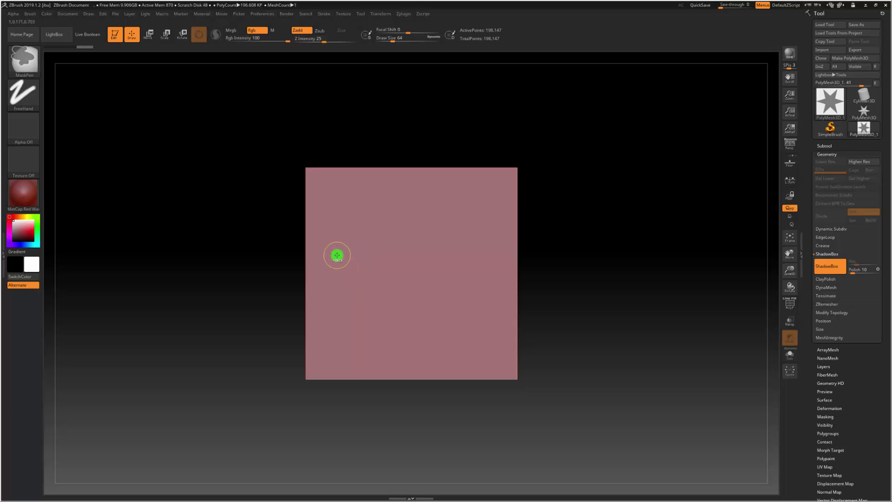
pyautogui.moveTo(331, 275)
pyautogui.keyDown('ctrl'); pyautogui.mouseDown()
pyautogui.moveTo(356, 246)
pyautogui.moveTo(478, 246)
pyautogui.moveTo(506, 288)
pyautogui.moveTo(330, 292)
pyautogui.moveTo(357, 263)
pyautogui.moveTo(385, 258)
pyautogui.moveTo(485, 271)
pyautogui.moveTo(457, 255)
pyautogui.moveTo(449, 265)
pyautogui.mouseUp(); pyautogui.keyUp('ctrl')
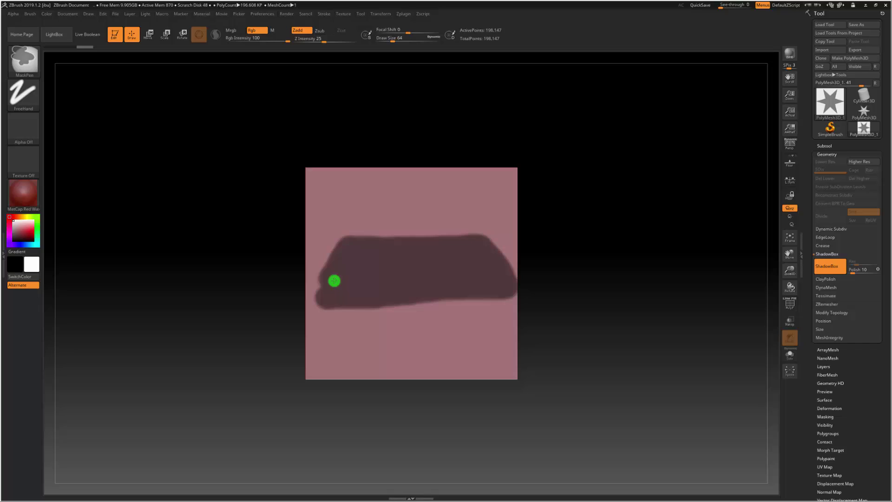
pyautogui.keyDown('ctrl'); pyautogui.moveTo(324, 302); pyautogui.dragTo(491, 294); pyautogui.keyUp('ctrl')
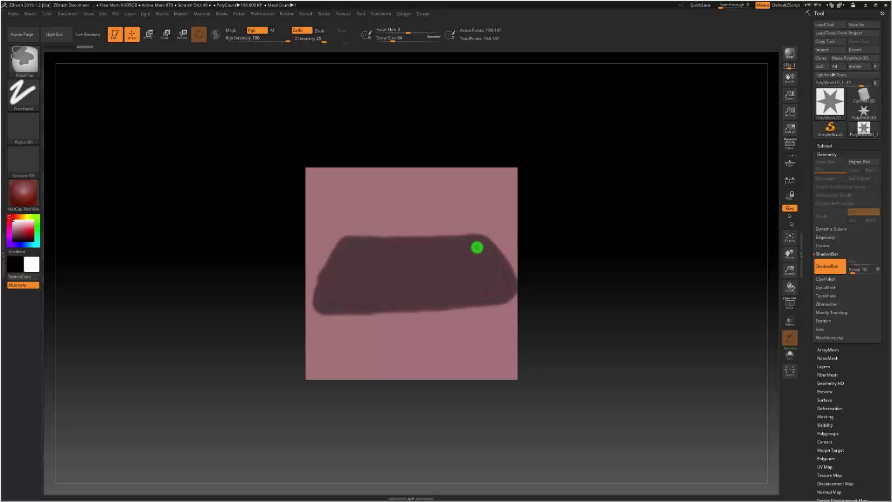
pyautogui.keyDown('ctrl'); pyautogui.moveTo(477, 247); pyautogui.dragTo(352, 251); pyautogui.keyUp('ctrl')
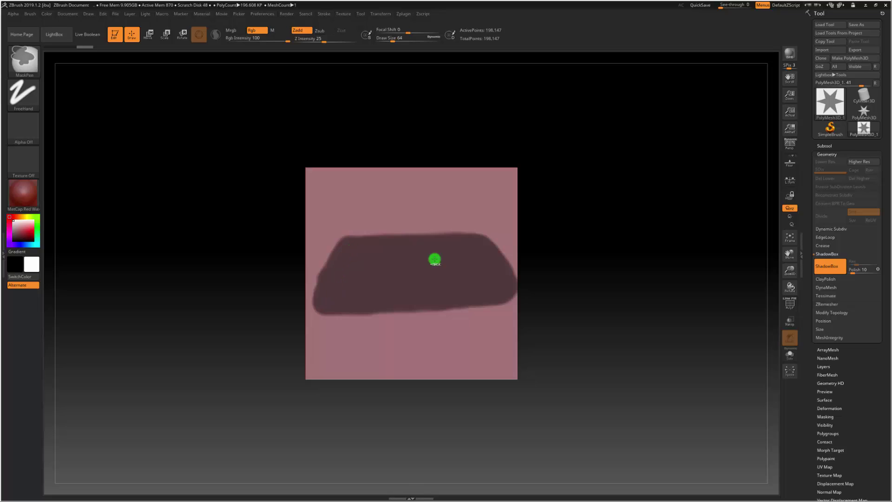
# Paint a trapezoid mask topped by a rounded dome on the ShadowBox's back plane
pyautogui.moveTo(659, 303)
pyautogui.mouseDown()
pyautogui.moveTo(631, 302)
pyautogui.moveTo(624, 314)
pyautogui.moveTo(651, 318)
pyautogui.moveTo(637, 318)
pyautogui.moveTo(697, 306)
pyautogui.mouseUp()
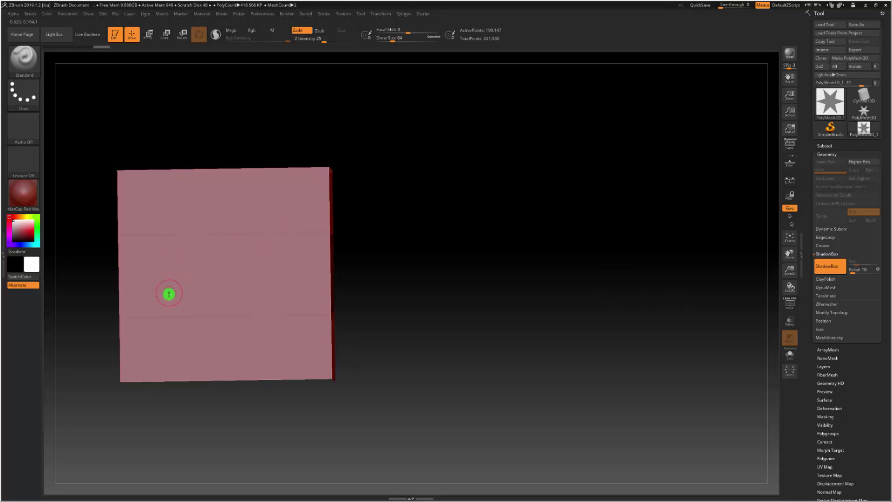
pyautogui.press('ctrl')
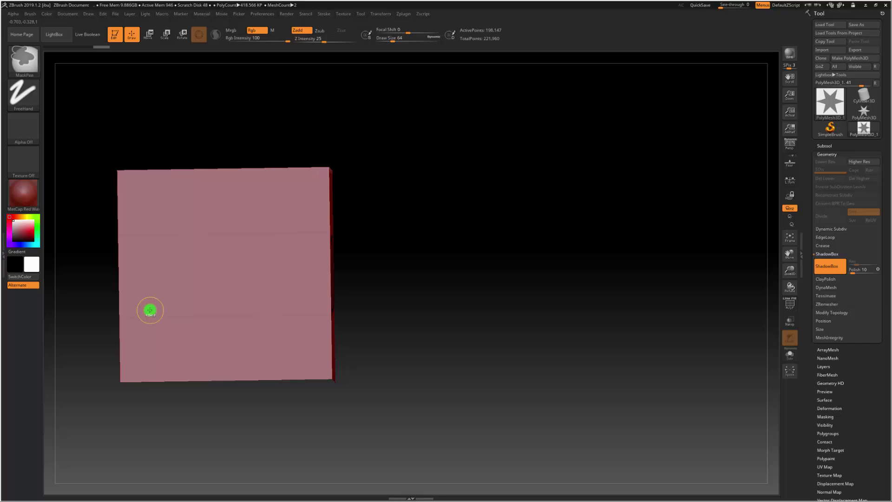
pyautogui.moveTo(149, 310)
pyautogui.keyDown('ctrl'); pyautogui.mouseDown()
pyautogui.moveTo(168, 268)
pyautogui.moveTo(251, 264)
pyautogui.moveTo(279, 265)
pyautogui.moveTo(310, 307)
pyautogui.moveTo(163, 314)
pyautogui.moveTo(171, 286)
pyautogui.moveTo(265, 280)
pyautogui.moveTo(286, 301)
pyautogui.moveTo(179, 303)
pyautogui.mouseUp(); pyautogui.keyUp('ctrl')
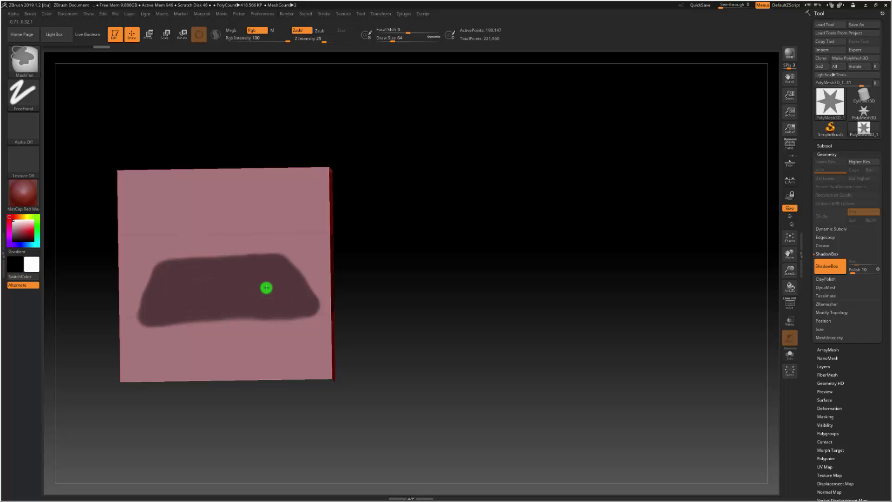
pyautogui.moveTo(206, 261)
pyautogui.keyDown('ctrl'); pyautogui.mouseDown()
pyautogui.moveTo(209, 244)
pyautogui.moveTo(245, 245)
pyautogui.moveTo(251, 257)
pyautogui.moveTo(186, 260)
pyautogui.moveTo(209, 241)
pyautogui.moveTo(243, 238)
pyautogui.moveTo(272, 268)
pyautogui.mouseUp(); pyautogui.keyUp('ctrl')
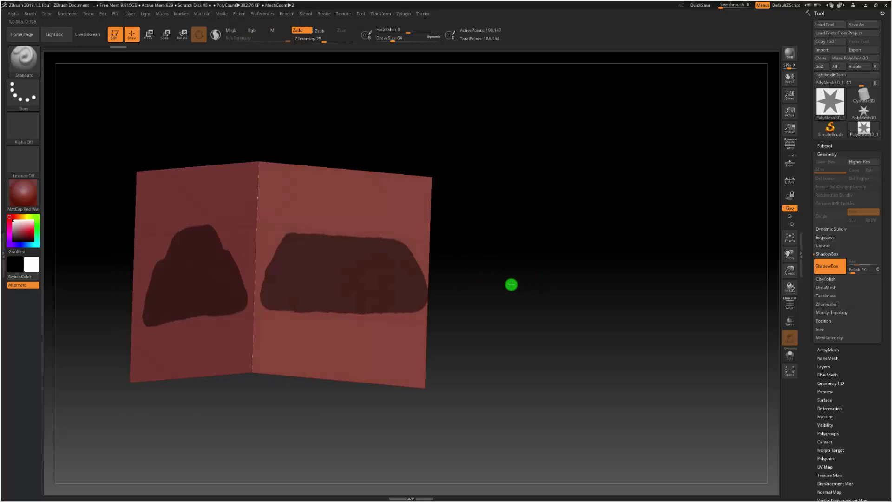
# Paint a filled, roughly square mask in the centre of the ShadowBox's horizontal plane
pyautogui.moveTo(511, 284); pyautogui.dragTo(452, 289)
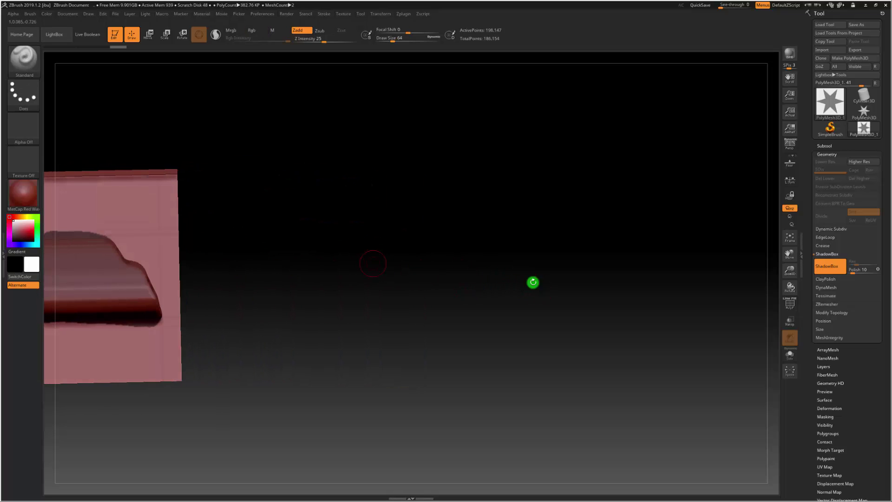
pyautogui.click(789, 237)
pyautogui.moveTo(703, 289); pyautogui.dragTo(703, 364)
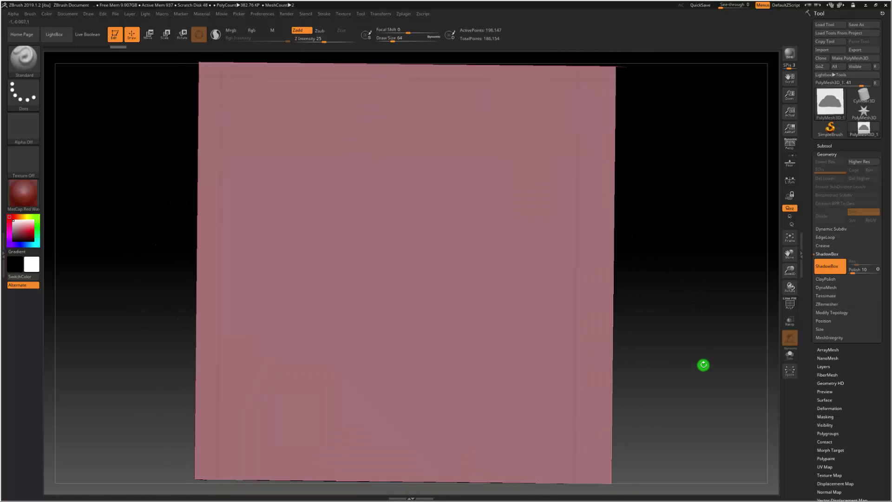
pyautogui.moveTo(699, 327); pyautogui.dragTo(585, 253)
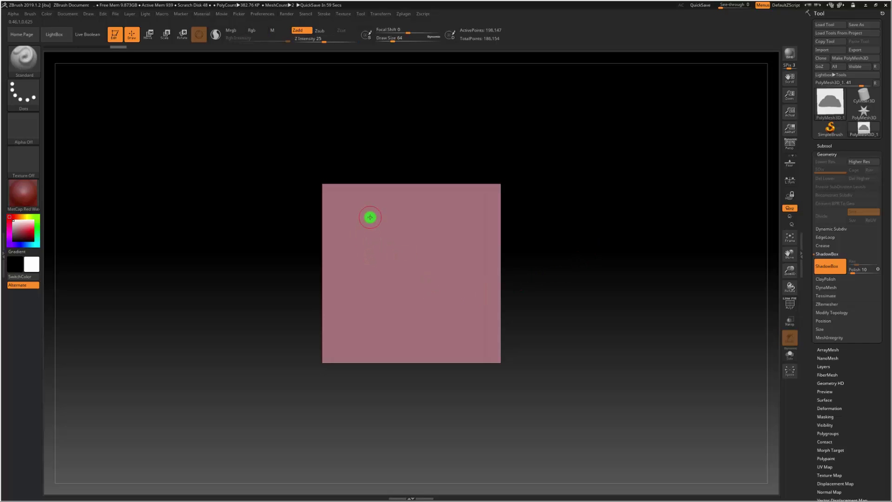
pyautogui.press('ctrl')
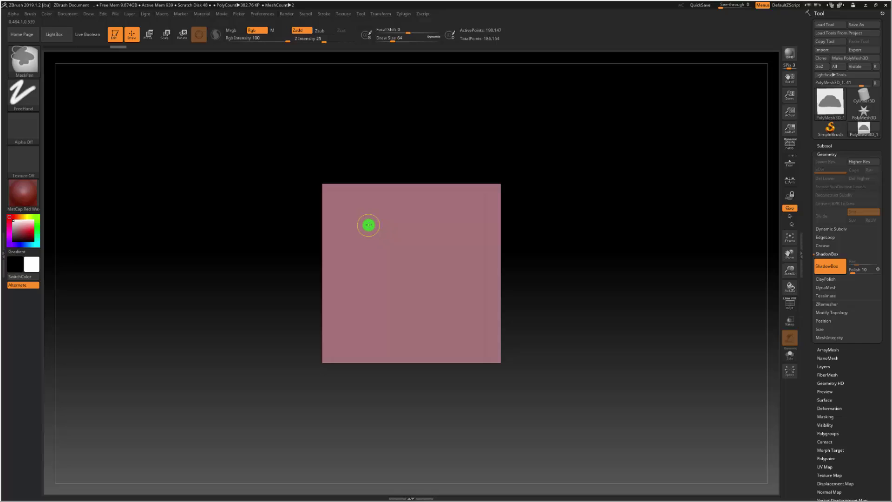
pyautogui.moveTo(368, 230)
pyautogui.keyDown('ctrl'); pyautogui.mouseDown()
pyautogui.moveTo(367, 325)
pyautogui.moveTo(434, 329)
pyautogui.moveTo(466, 305)
pyautogui.moveTo(464, 225)
pyautogui.moveTo(400, 223)
pyautogui.moveTo(372, 259)
pyautogui.moveTo(383, 318)
pyautogui.moveTo(418, 302)
pyautogui.moveTo(398, 320)
pyautogui.moveTo(458, 285)
pyautogui.moveTo(446, 255)
pyautogui.moveTo(454, 272)
pyautogui.moveTo(421, 238)
pyautogui.moveTo(470, 257)
pyautogui.moveTo(434, 243)
pyautogui.moveTo(469, 274)
pyautogui.moveTo(428, 270)
pyautogui.moveTo(442, 269)
pyautogui.moveTo(406, 300)
pyautogui.moveTo(391, 300)
pyautogui.mouseUp(); pyautogui.keyUp('ctrl')
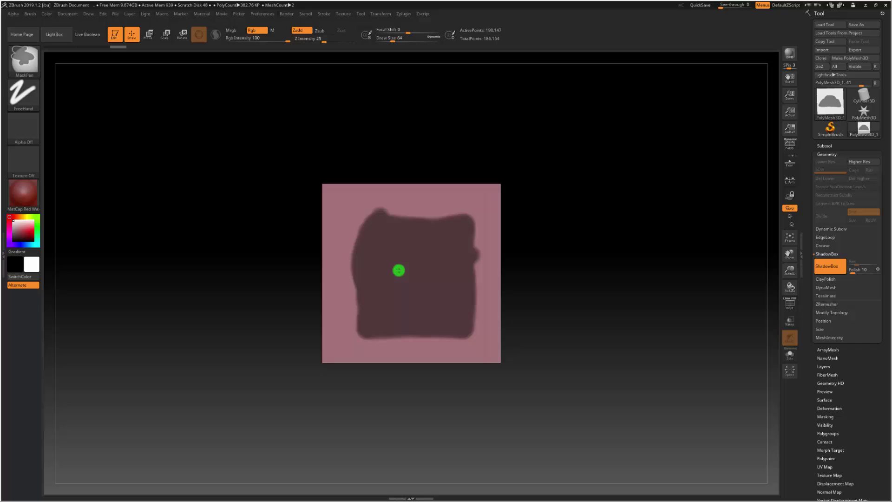
pyautogui.keyDown('ctrl'); pyautogui.moveTo(462, 254); pyautogui.dragTo(460, 327); pyautogui.keyUp('ctrl')
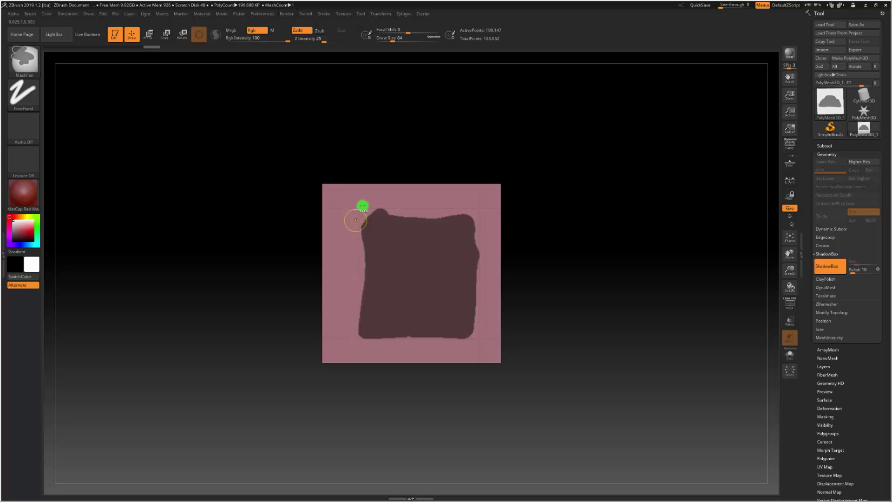
# Erase the edges of the horizontal plane's mask to leave a smaller square with rounded corners
pyautogui.moveTo(383, 211)
pyautogui.mouseDown()
pyautogui.moveTo(494, 211)
pyautogui.moveTo(484, 214)
pyautogui.moveTo(478, 265)
pyautogui.moveTo(483, 311)
pyautogui.mouseUp()
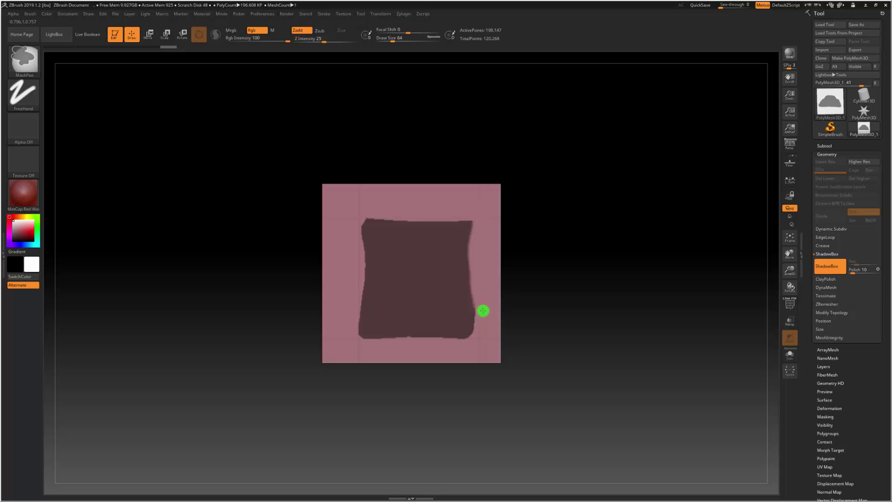
pyautogui.moveTo(585, 372)
pyautogui.mouseDown()
pyautogui.moveTo(573, 315)
pyautogui.moveTo(579, 268)
pyautogui.moveTo(583, 283)
pyautogui.moveTo(538, 241)
pyautogui.moveTo(528, 296)
pyautogui.moveTo(537, 299)
pyautogui.moveTo(549, 257)
pyautogui.moveTo(510, 248)
pyautogui.mouseUp()
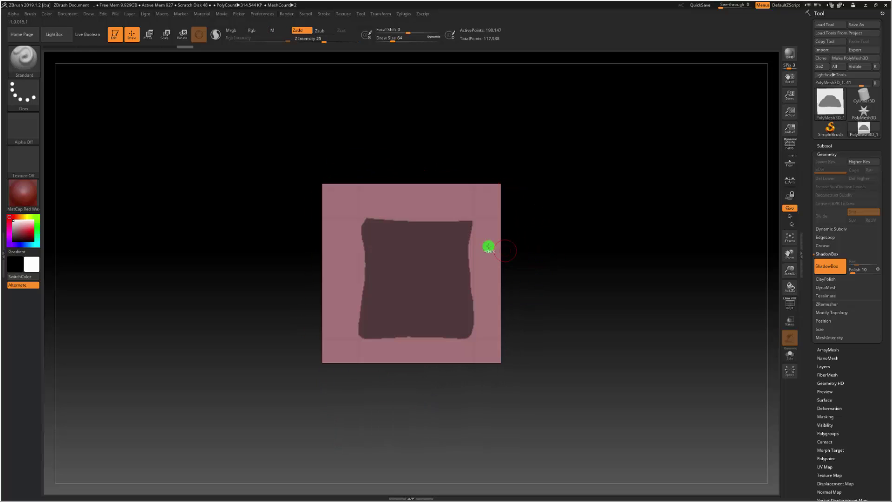
pyautogui.keyDown('ctrl'); pyautogui.keyDown('alt'); pyautogui.moveTo(472, 218); pyautogui.dragTo(477, 243); pyautogui.keyUp('alt'); pyautogui.keyUp('ctrl')
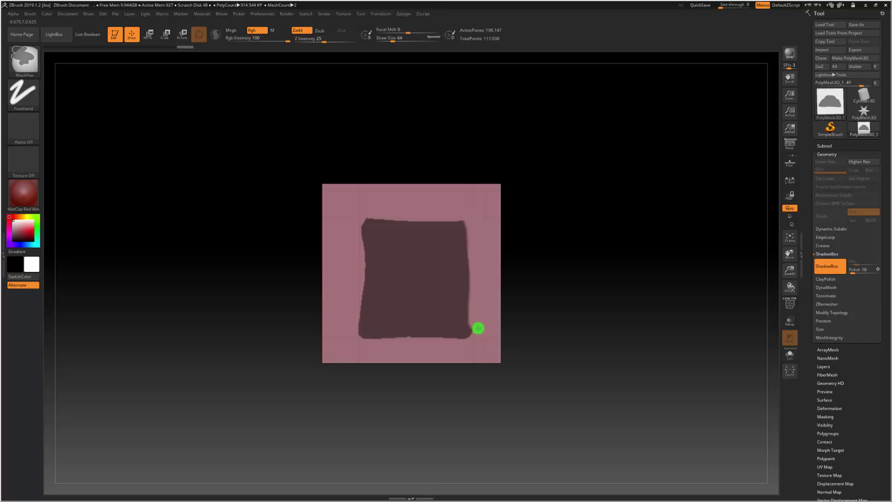
pyautogui.keyDown('ctrl'); pyautogui.keyDown('alt'); pyautogui.moveTo(352, 217); pyautogui.dragTo(357, 248); pyautogui.keyUp('alt'); pyautogui.keyUp('ctrl')
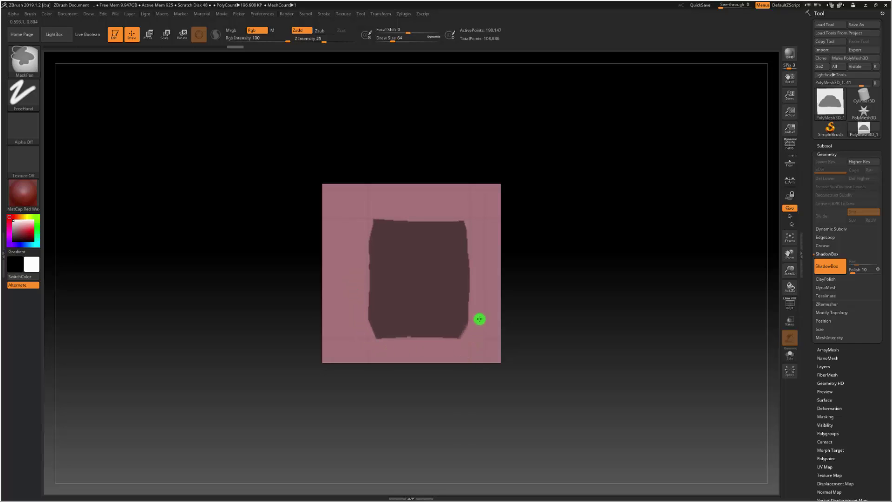
pyautogui.moveTo(458, 225)
pyautogui.keyDown('ctrl'); pyautogui.keyDown('alt'); pyautogui.mouseDown()
pyautogui.moveTo(408, 215)
pyautogui.moveTo(370, 222)
pyautogui.mouseUp(); pyautogui.keyUp('alt'); pyautogui.keyUp('ctrl')
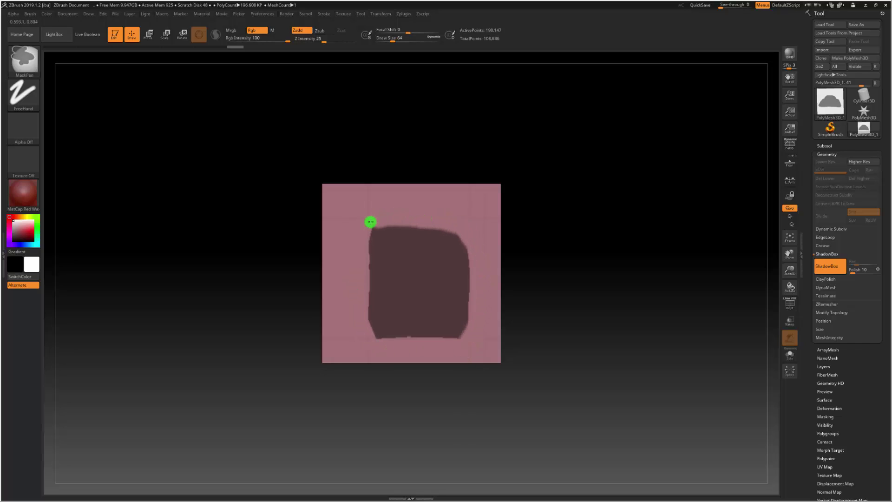
pyautogui.moveTo(353, 305)
pyautogui.keyDown('ctrl'); pyautogui.keyDown('alt'); pyautogui.mouseDown()
pyautogui.moveTo(378, 326)
pyautogui.moveTo(426, 332)
pyautogui.moveTo(475, 322)
pyautogui.mouseUp(); pyautogui.keyUp('alt'); pyautogui.keyUp('ctrl')
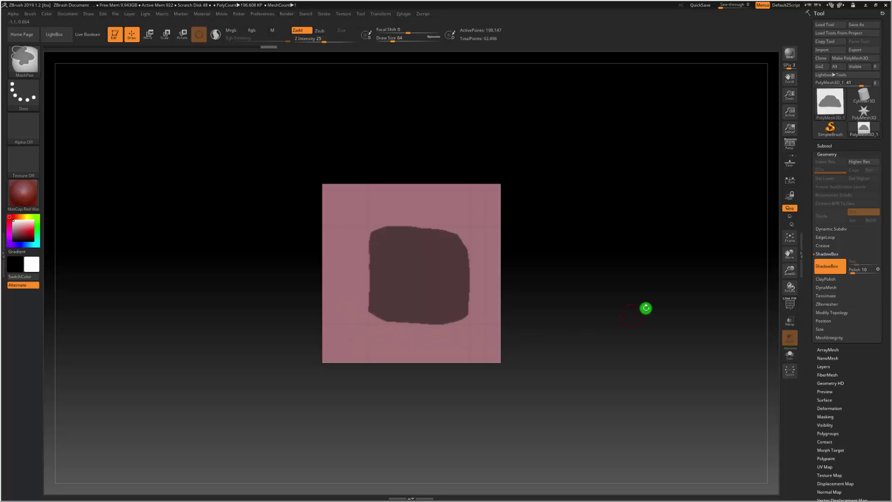
# Clear the masks from all three ShadowBox planes to remove the generated shape
pyautogui.moveTo(599, 342)
pyautogui.mouseDown()
pyautogui.moveTo(567, 339)
pyautogui.moveTo(579, 332)
pyautogui.moveTo(587, 265)
pyautogui.moveTo(609, 281)
pyautogui.moveTo(601, 337)
pyautogui.moveTo(607, 261)
pyautogui.moveTo(622, 277)
pyautogui.moveTo(614, 217)
pyautogui.moveTo(620, 268)
pyautogui.moveTo(599, 309)
pyautogui.moveTo(515, 395)
pyautogui.mouseUp()
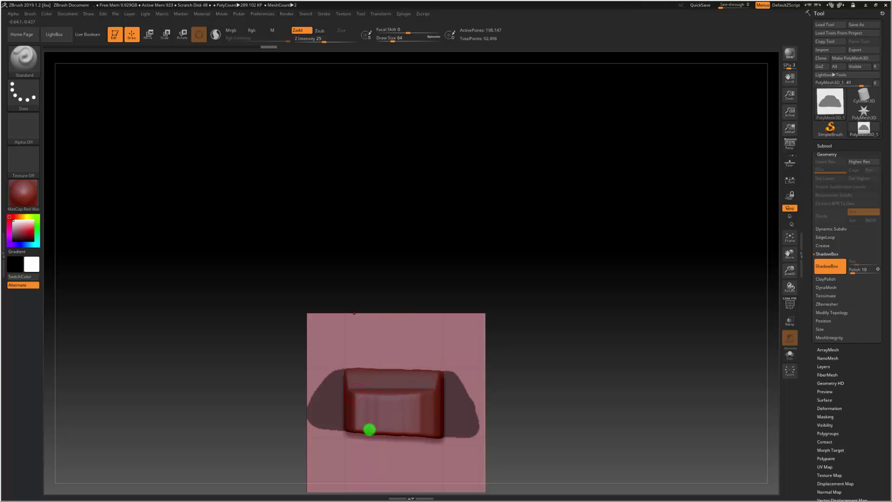
pyautogui.moveTo(521, 367); pyautogui.dragTo(580, 371)
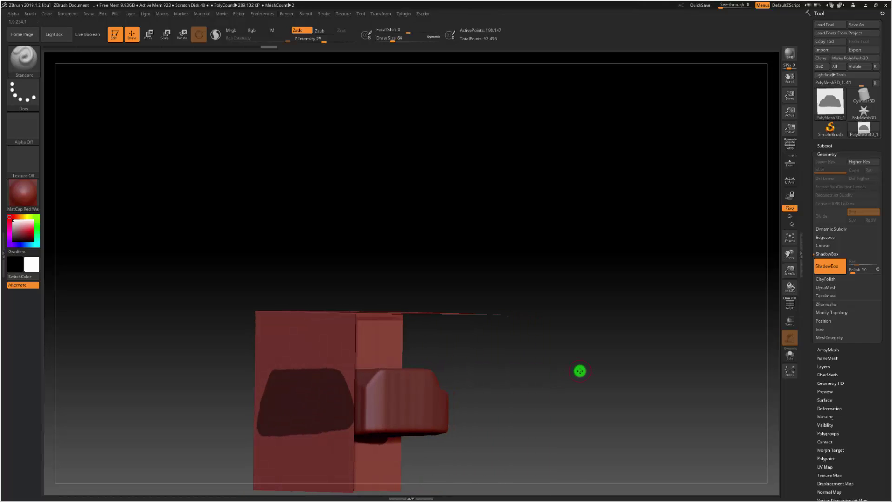
pyautogui.moveTo(548, 341); pyautogui.dragTo(574, 361)
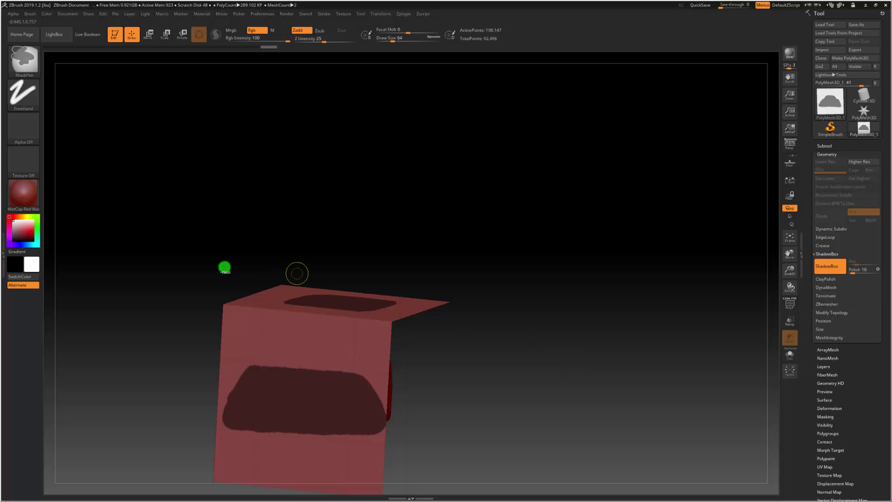
pyautogui.keyDown('ctrl'); pyautogui.keyDown('alt'); pyautogui.moveTo(127, 222); pyautogui.dragTo(515, 496); pyautogui.keyUp('alt'); pyautogui.keyUp('ctrl')
pyautogui.moveTo(571, 373)
pyautogui.mouseDown()
pyautogui.moveTo(530, 386)
pyautogui.moveTo(564, 388)
pyautogui.mouseUp()
pyautogui.click(790, 239)
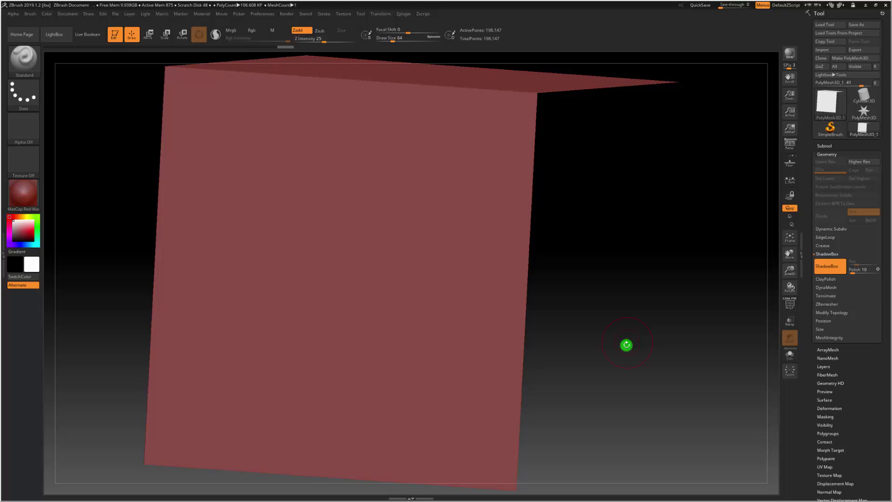
# Assign the square Alpha 28 to the MaskPen brush and set its Focal Shift to -100
pyautogui.moveTo(611, 319)
pyautogui.mouseDown()
pyautogui.moveTo(603, 280)
pyautogui.moveTo(563, 284)
pyautogui.moveTo(563, 230)
pyautogui.mouseUp()
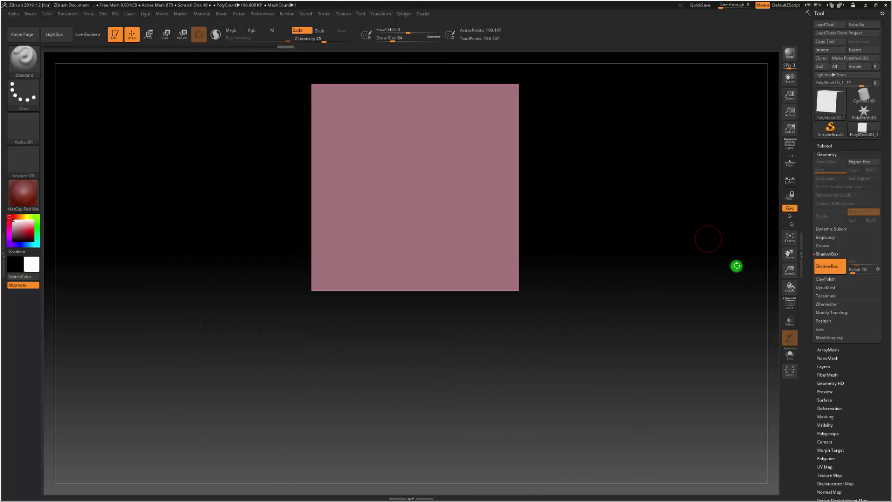
pyautogui.moveTo(783, 255); pyautogui.dragTo(782, 299)
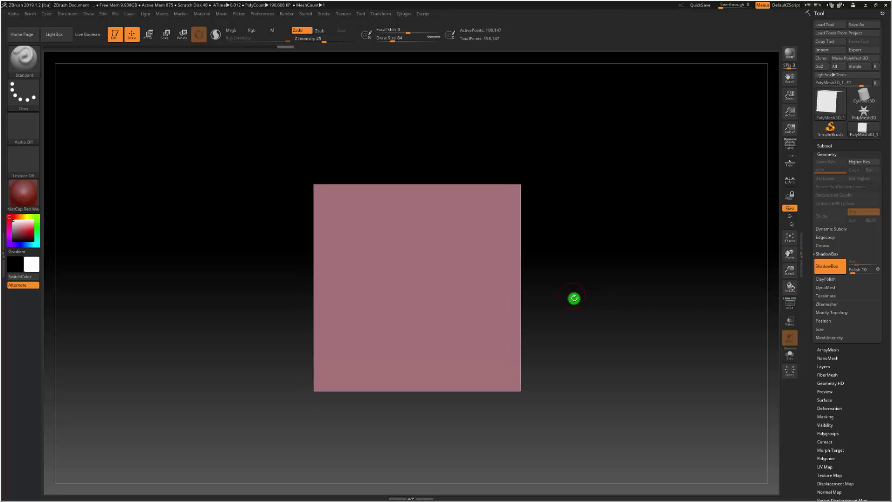
pyautogui.keyDown('ctrl'); pyautogui.moveTo(582, 291); pyautogui.dragTo(587, 322, button='right'); pyautogui.keyUp('ctrl')
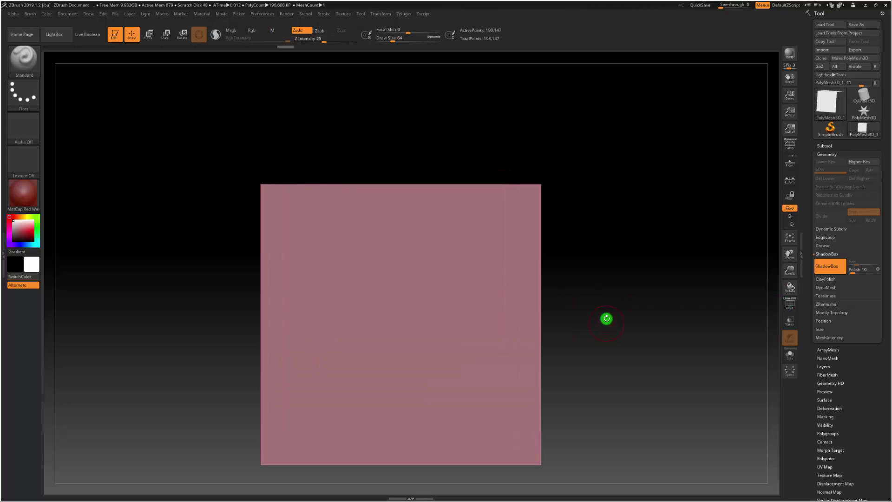
pyautogui.keyDown('alt'); pyautogui.moveTo(607, 313); pyautogui.dragTo(606, 291); pyautogui.keyUp('alt')
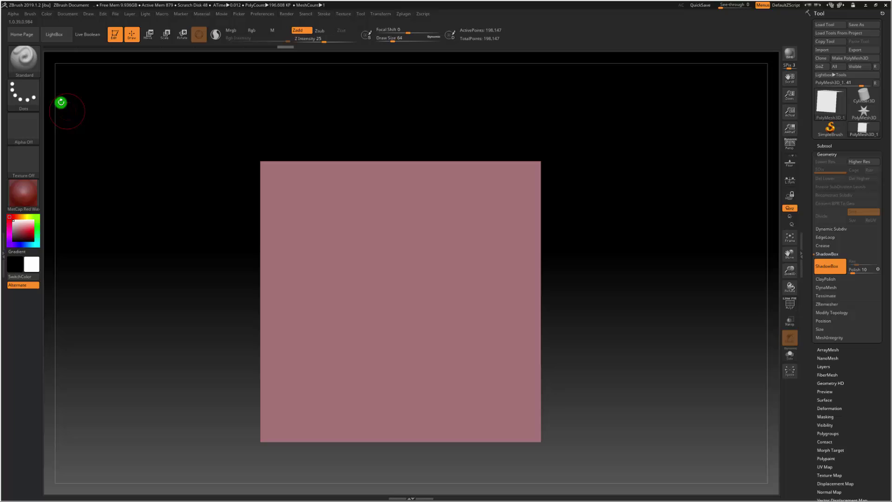
pyautogui.press('ctrl')
pyautogui.moveTo(24, 126)
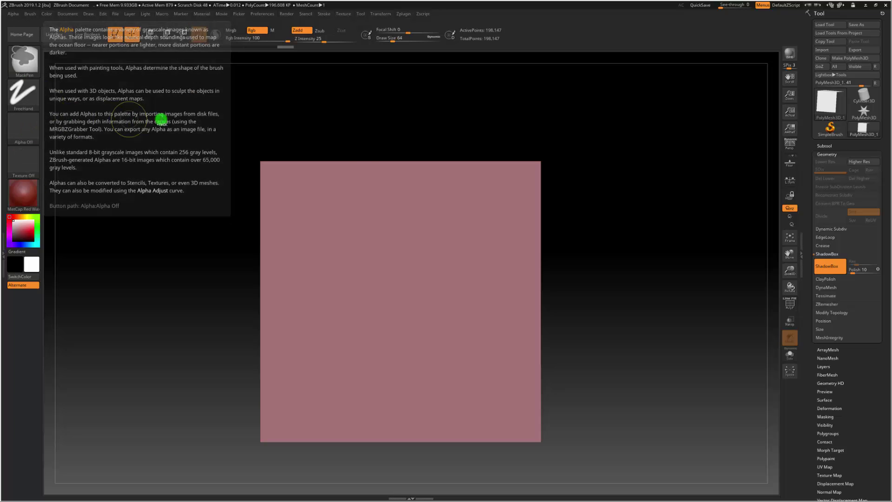
pyautogui.press('ctrl')
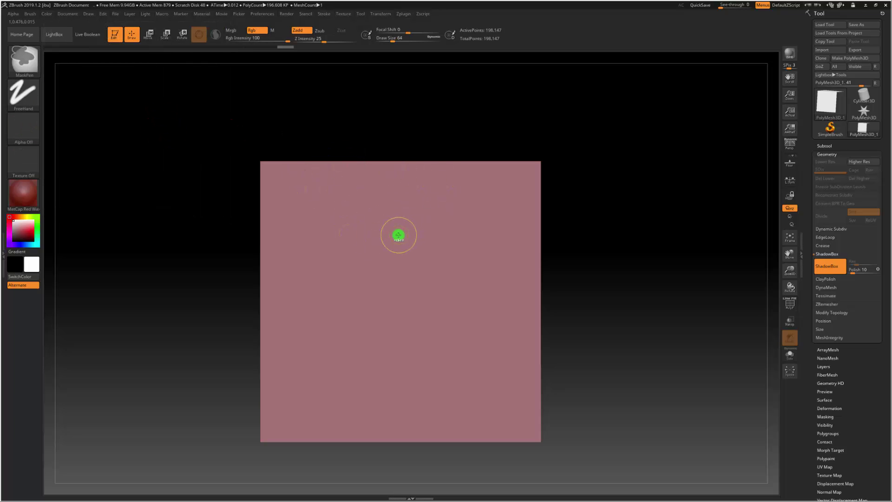
pyautogui.click(25, 134)
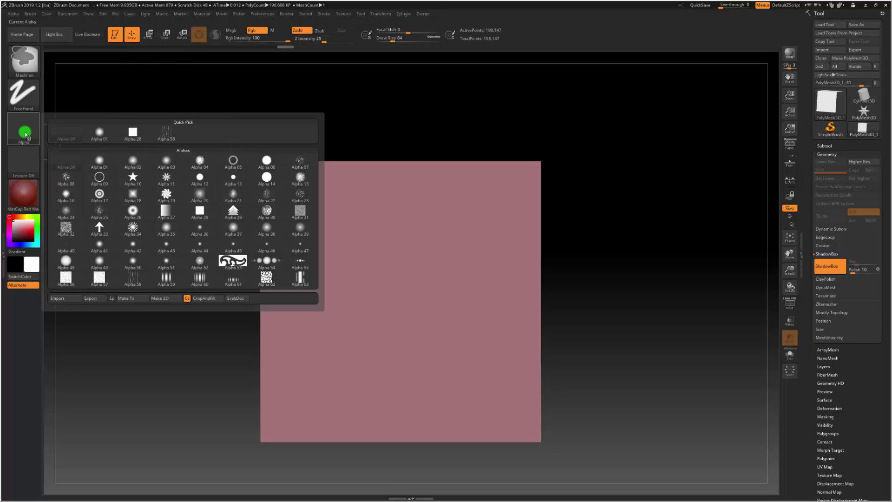
pyautogui.click(131, 136)
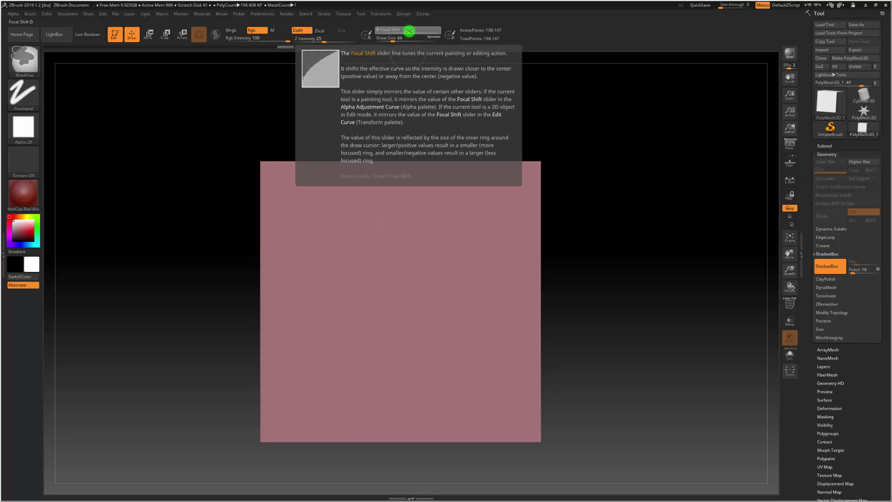
pyautogui.moveTo(409, 31); pyautogui.dragTo(367, 26)
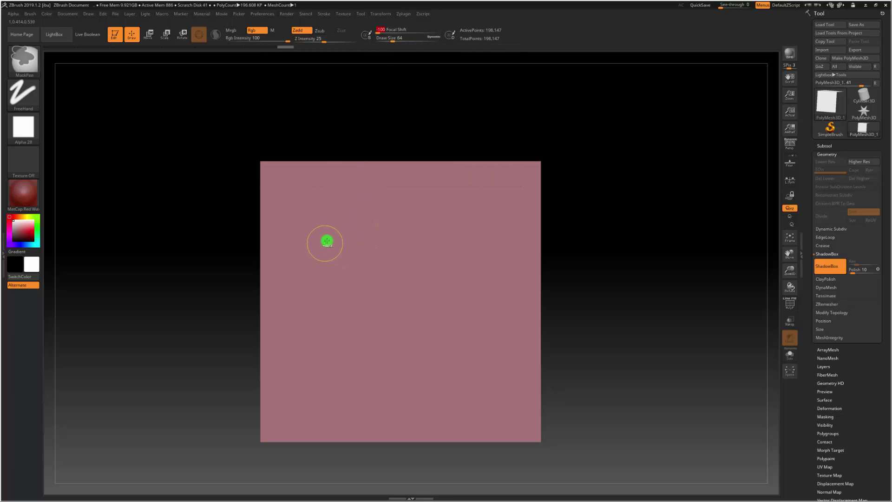
# Paint a rectangular mask with the square alpha on the facing ShadowBox plane, fill its interior, and clear the mask
pyautogui.moveTo(327, 240)
pyautogui.keyDown('ctrl'); pyautogui.mouseDown()
pyautogui.moveTo(469, 241)
pyautogui.moveTo(476, 344)
pyautogui.moveTo(334, 354)
pyautogui.moveTo(327, 254)
pyautogui.mouseUp(); pyautogui.keyUp('ctrl')
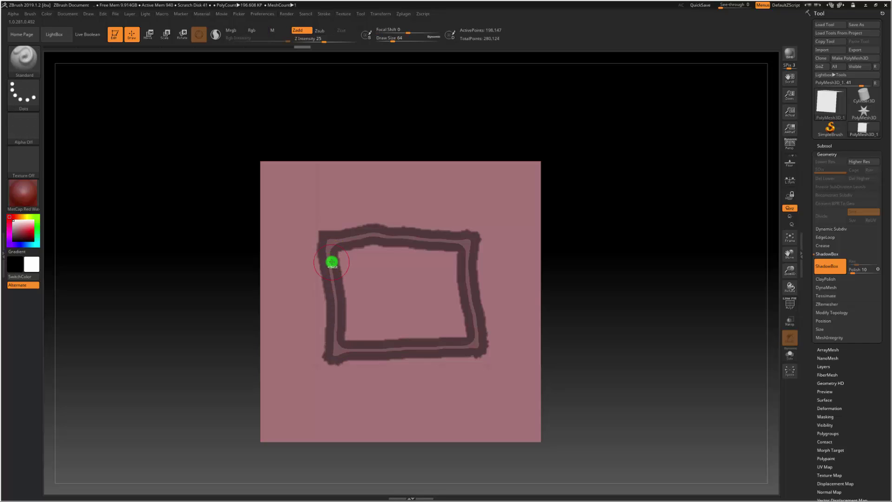
pyautogui.moveTo(23, 194)
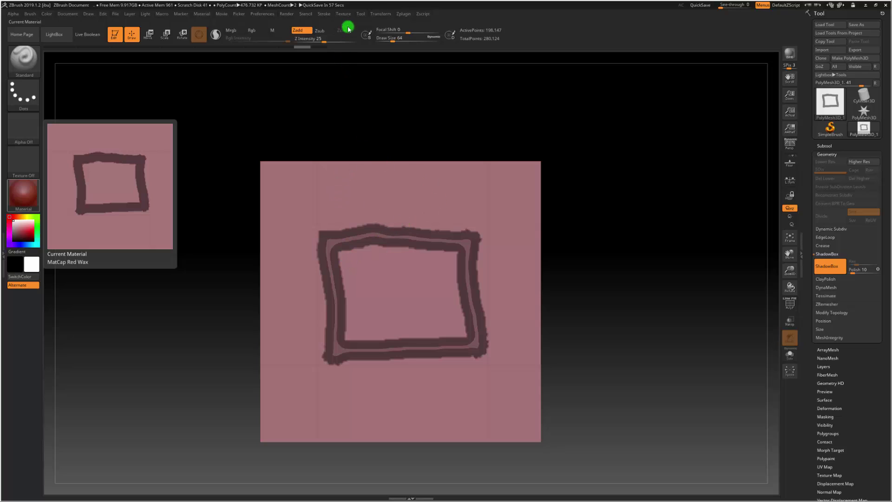
pyautogui.click(325, 14)
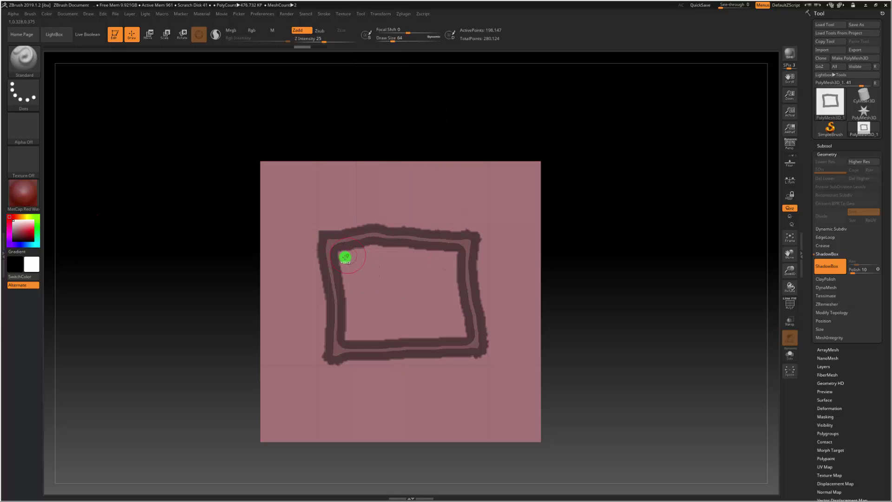
pyautogui.moveTo(345, 257)
pyautogui.keyDown('ctrl'); pyautogui.mouseDown()
pyautogui.moveTo(475, 251)
pyautogui.moveTo(464, 296)
pyautogui.moveTo(470, 336)
pyautogui.moveTo(333, 335)
pyautogui.mouseUp(); pyautogui.keyUp('ctrl')
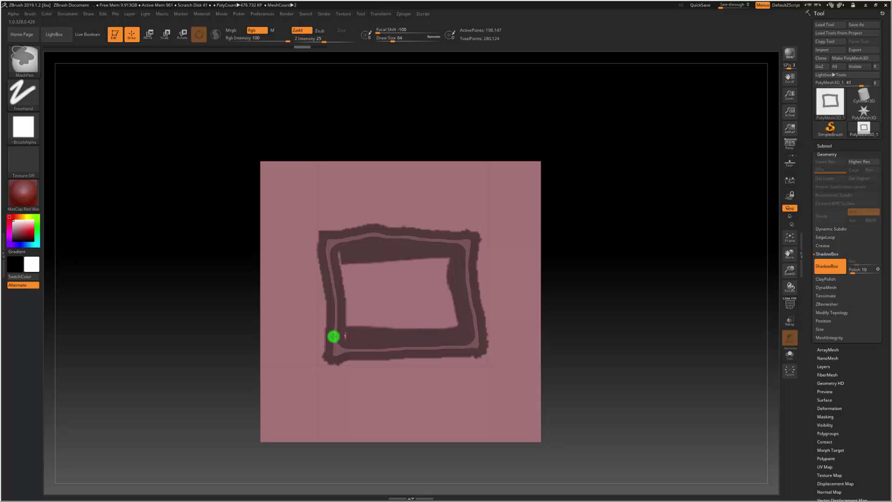
pyautogui.moveTo(331, 271)
pyautogui.keyDown('ctrl'); pyautogui.mouseDown()
pyautogui.moveTo(344, 265)
pyautogui.moveTo(346, 336)
pyautogui.moveTo(346, 245)
pyautogui.moveTo(374, 337)
pyautogui.moveTo(354, 307)
pyautogui.moveTo(381, 235)
pyautogui.moveTo(393, 329)
pyautogui.moveTo(400, 247)
pyautogui.moveTo(402, 341)
pyautogui.mouseUp(); pyautogui.keyUp('ctrl')
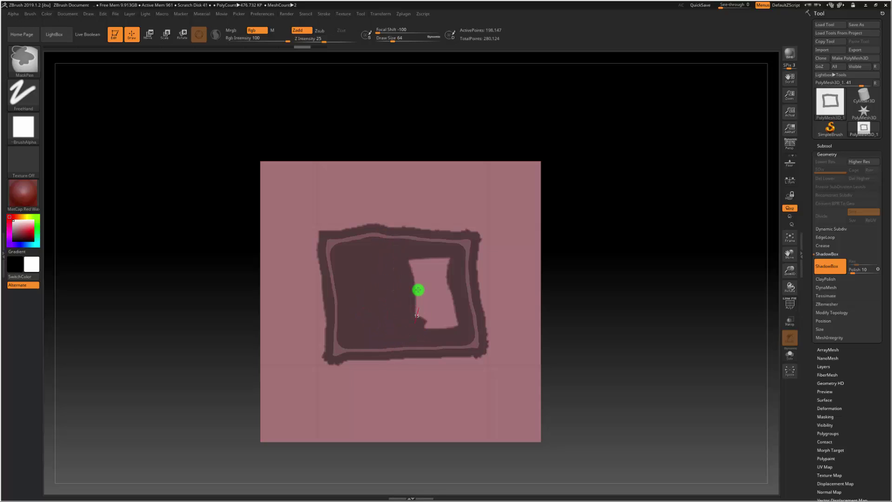
pyautogui.moveTo(418, 289)
pyautogui.keyDown('ctrl'); pyautogui.mouseDown()
pyautogui.moveTo(410, 249)
pyautogui.moveTo(443, 340)
pyautogui.moveTo(443, 256)
pyautogui.moveTo(456, 286)
pyautogui.mouseUp(); pyautogui.keyUp('ctrl')
pyautogui.keyDown('ctrl'); pyautogui.moveTo(452, 330); pyautogui.dragTo(457, 325); pyautogui.keyUp('ctrl')
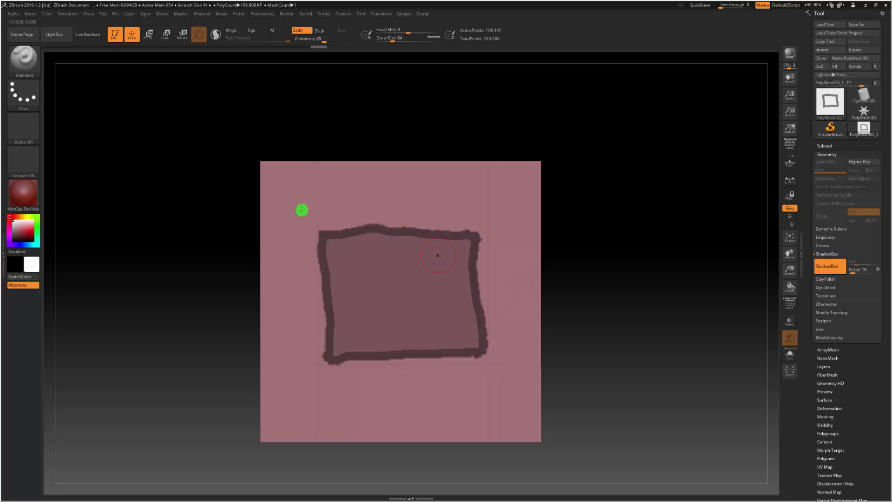
pyautogui.moveTo(148, 143)
pyautogui.keyDown('ctrl'); pyautogui.mouseDown()
pyautogui.moveTo(655, 487)
pyautogui.moveTo(629, 468)
pyautogui.mouseUp(); pyautogui.keyUp('ctrl')
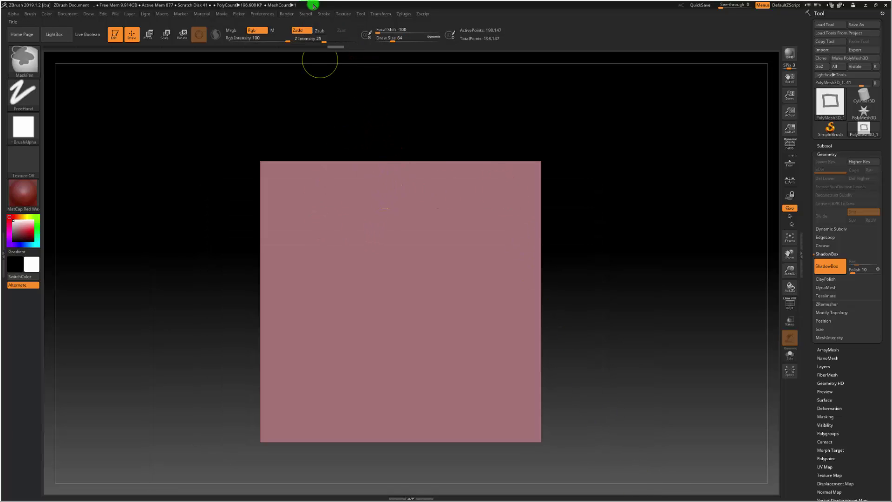
# Paint a rectangular mask outline on the facing ShadowBox plane with LazyMouse switched on
pyautogui.keyDown('ctrl'); pyautogui.click(325, 14); pyautogui.keyUp('ctrl')
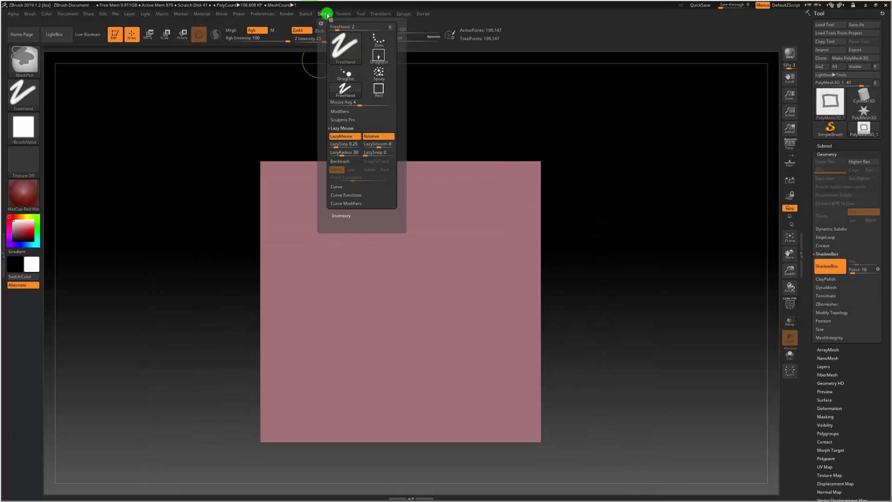
pyautogui.click(342, 138)
pyautogui.click(342, 138)
pyautogui.click(342, 138)
pyautogui.click(343, 138)
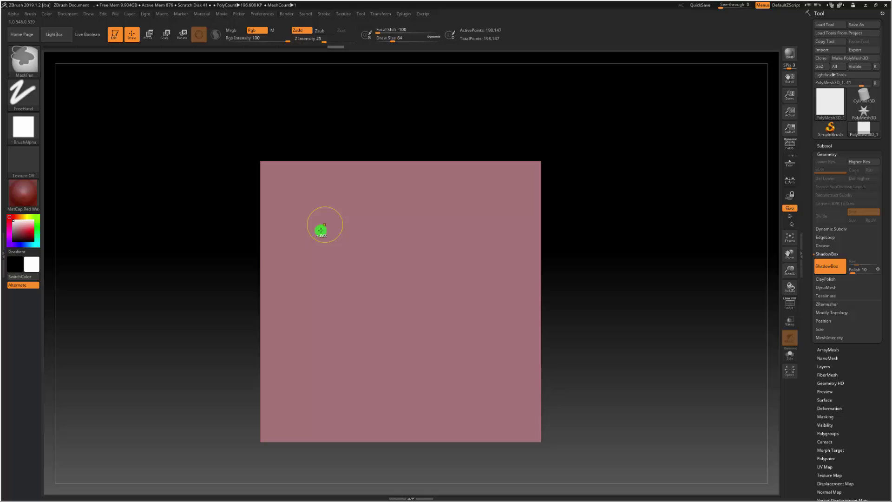
pyautogui.moveTo(321, 231); pyautogui.dragTo(504, 232)
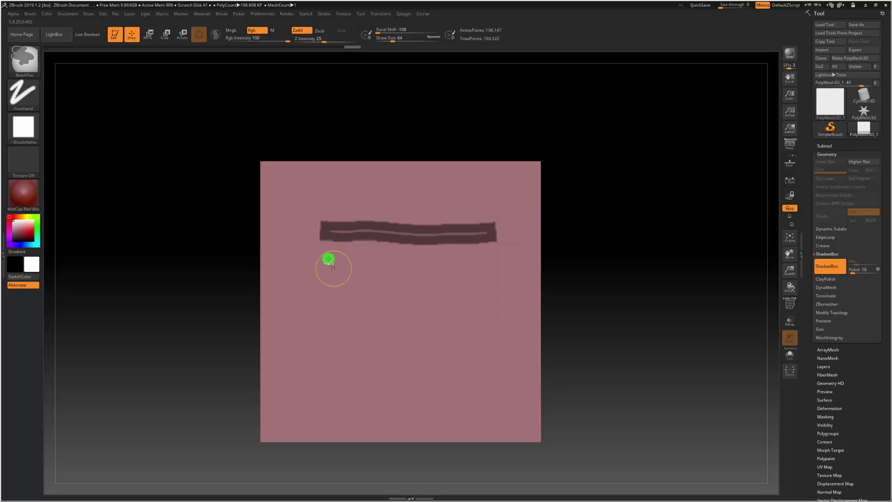
pyautogui.moveTo(324, 241)
pyautogui.mouseDown()
pyautogui.moveTo(321, 374)
pyautogui.moveTo(513, 370)
pyautogui.moveTo(500, 219)
pyautogui.mouseUp()
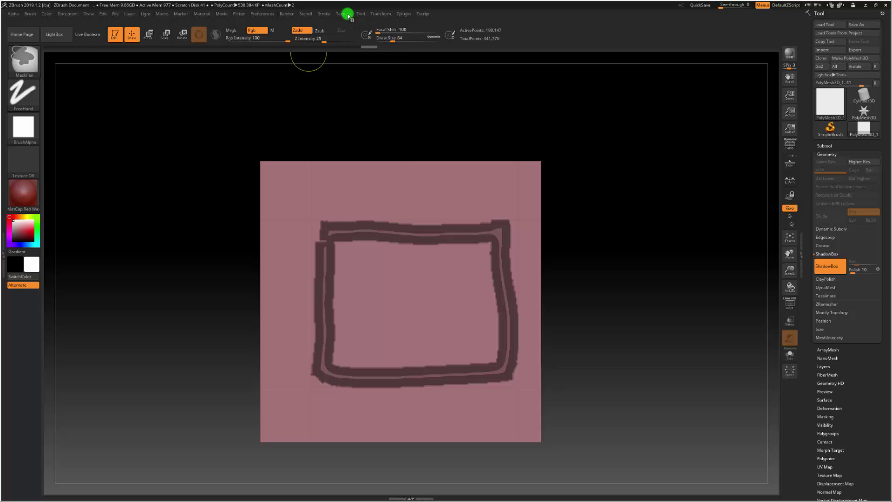
# Raise LazyStep to about 2.25 and paint test mask strokes inside the rectangular outline
pyautogui.click(322, 14)
pyautogui.click(340, 146)
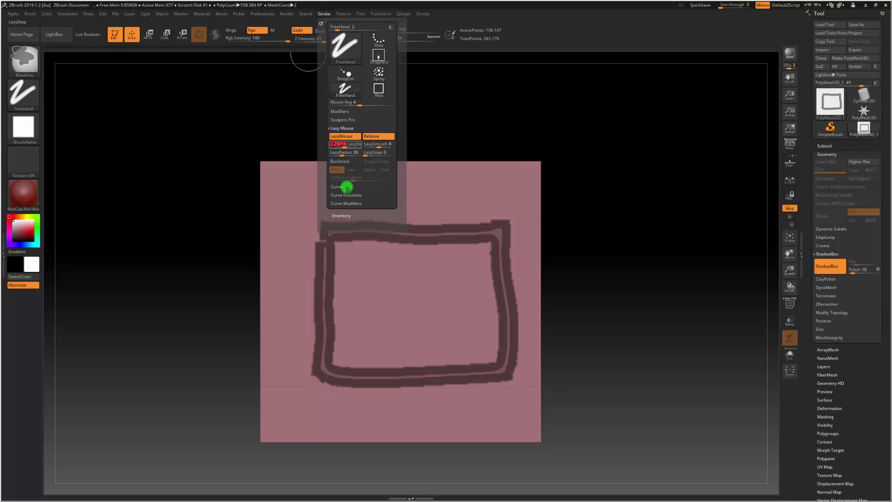
pyautogui.moveTo(438, 270)
pyautogui.mouseDown()
pyautogui.moveTo(501, 271)
pyautogui.moveTo(482, 358)
pyautogui.moveTo(440, 376)
pyautogui.moveTo(354, 365)
pyautogui.moveTo(314, 333)
pyautogui.moveTo(330, 243)
pyautogui.moveTo(432, 257)
pyautogui.moveTo(446, 302)
pyautogui.moveTo(396, 98)
pyautogui.mouseUp()
pyautogui.click(361, 13)
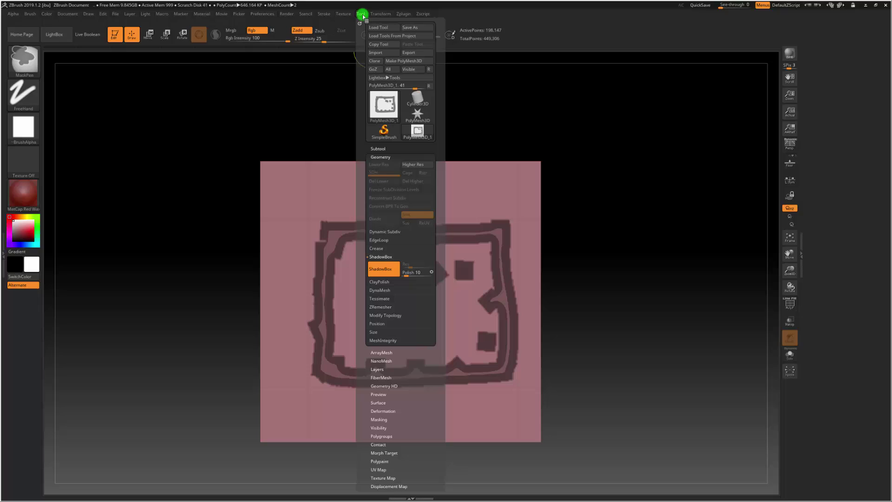
# Set LazySmooth to 16 and paint more test mask strokes within the rectangular outline
pyautogui.click(324, 13)
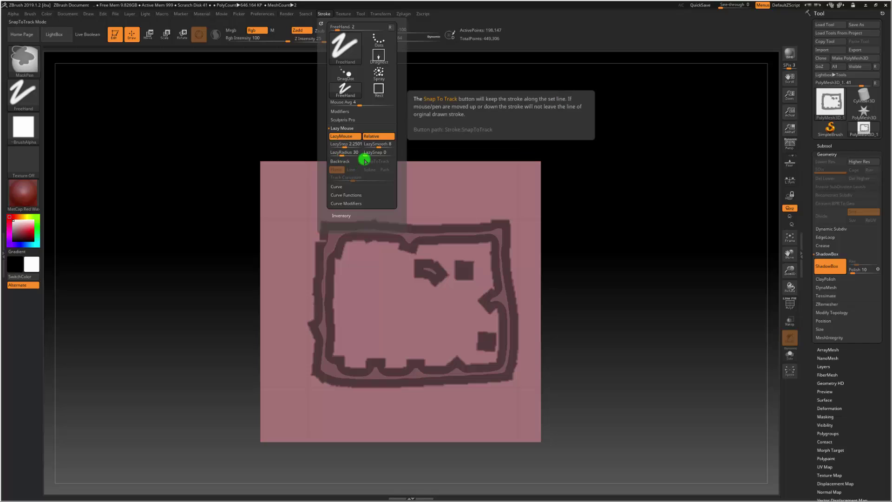
pyautogui.click(379, 145)
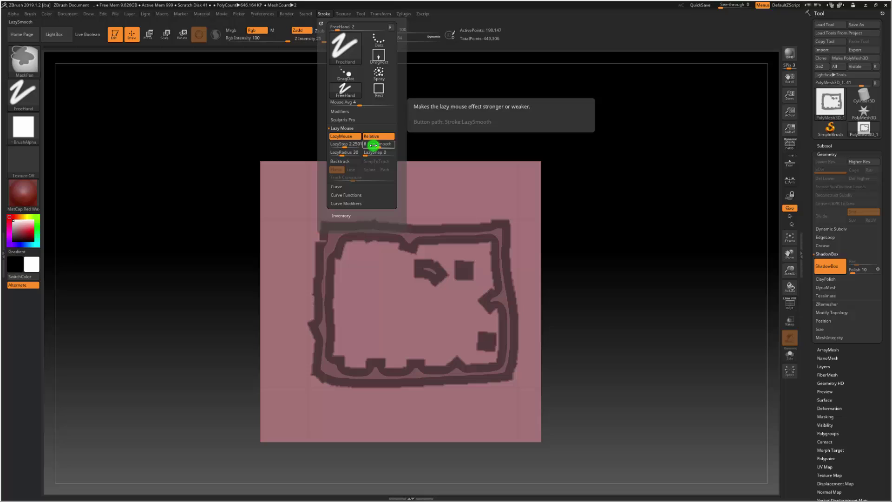
pyautogui.press('-')
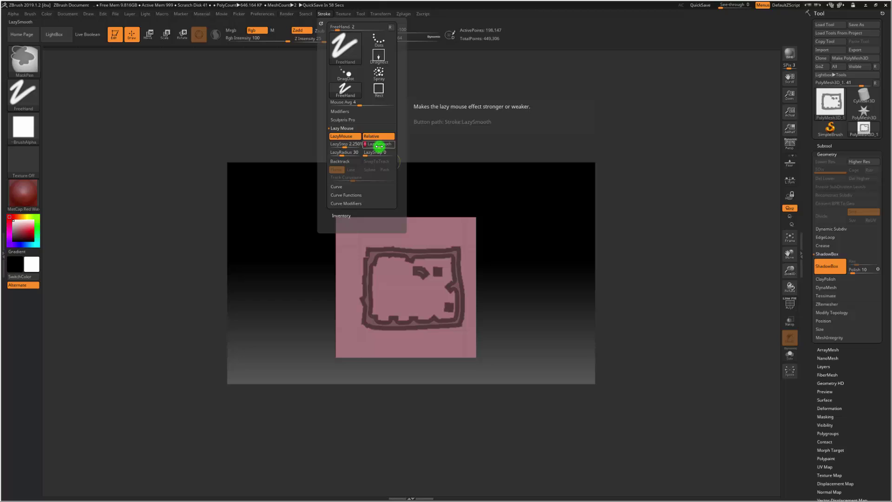
pyautogui.moveTo(378, 145); pyautogui.dragTo(391, 148)
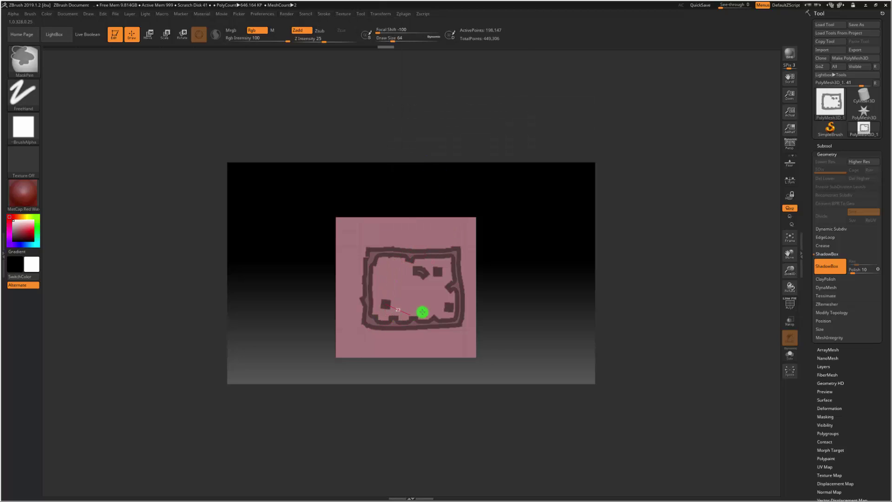
pyautogui.moveTo(422, 312); pyautogui.dragTo(460, 296)
pyautogui.moveTo(385, 260)
pyautogui.mouseDown()
pyautogui.moveTo(383, 314)
pyautogui.moveTo(378, 291)
pyautogui.moveTo(422, 225)
pyautogui.mouseUp()
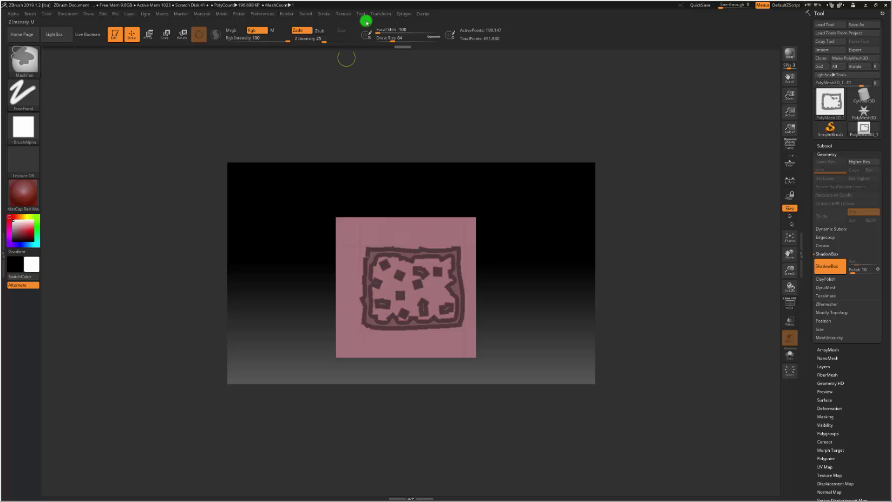
# Lower LazyStep and paint continuous mask strokes down one side and along the base inside the rectangle
pyautogui.click(325, 14)
pyautogui.click(346, 144)
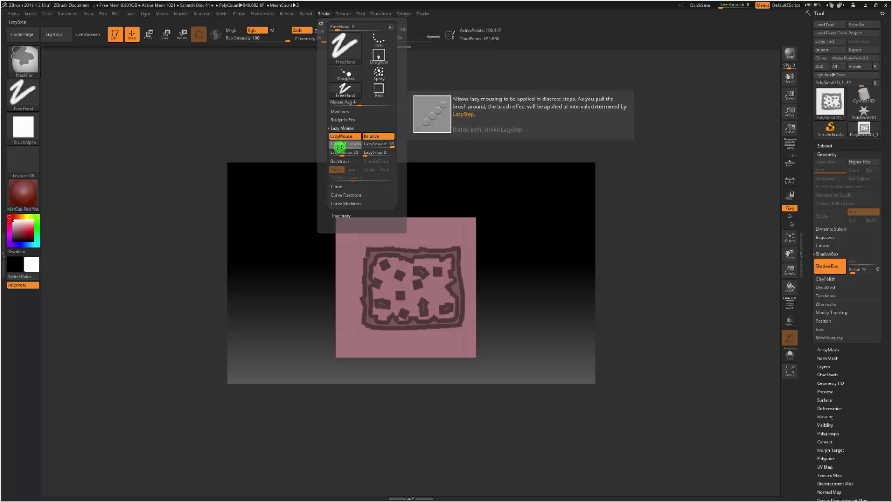
pyautogui.moveTo(339, 147); pyautogui.dragTo(336, 147)
pyautogui.click(335, 147)
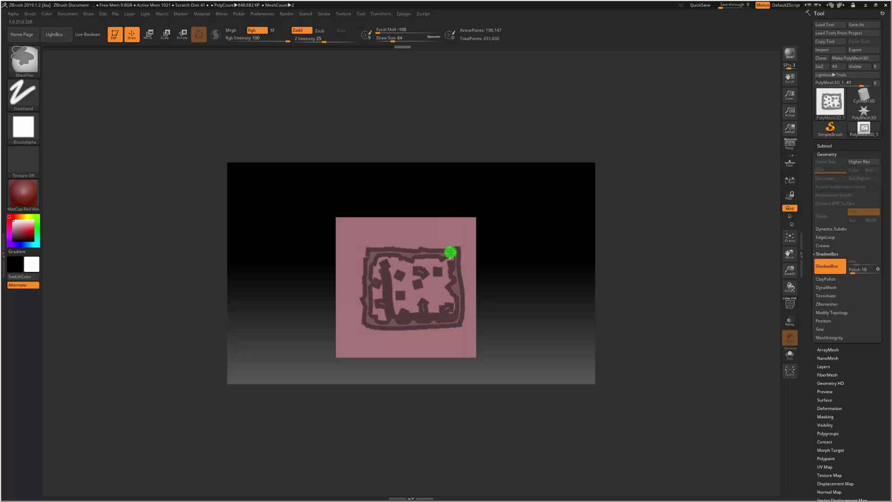
pyautogui.keyDown('ctrl'); pyautogui.click(363, 247); pyautogui.keyUp('ctrl')
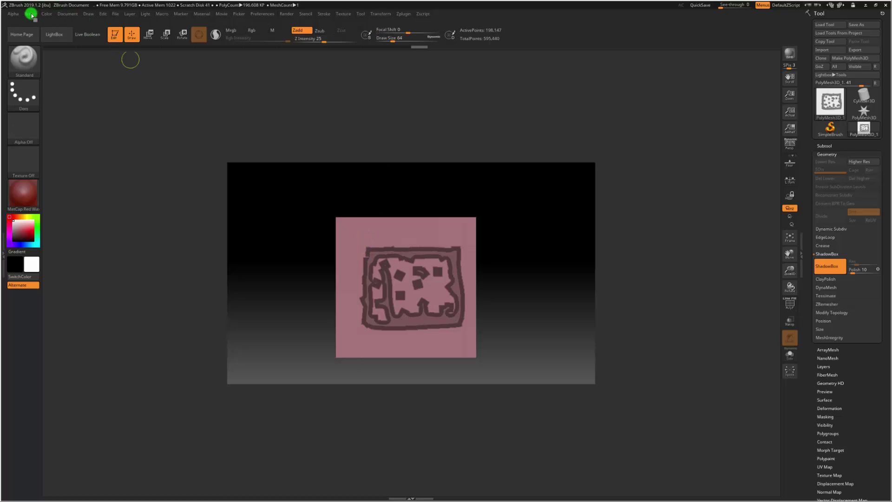
# Start a new document, redraw the masked ShadowBox mesh on the empty canvas and enable Edit mode
pyautogui.click(66, 14)
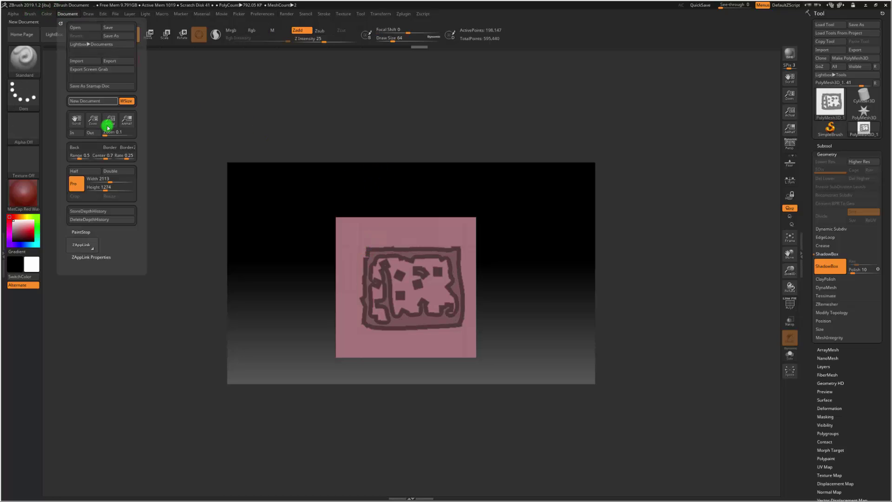
pyautogui.click(92, 103)
pyautogui.click(463, 271)
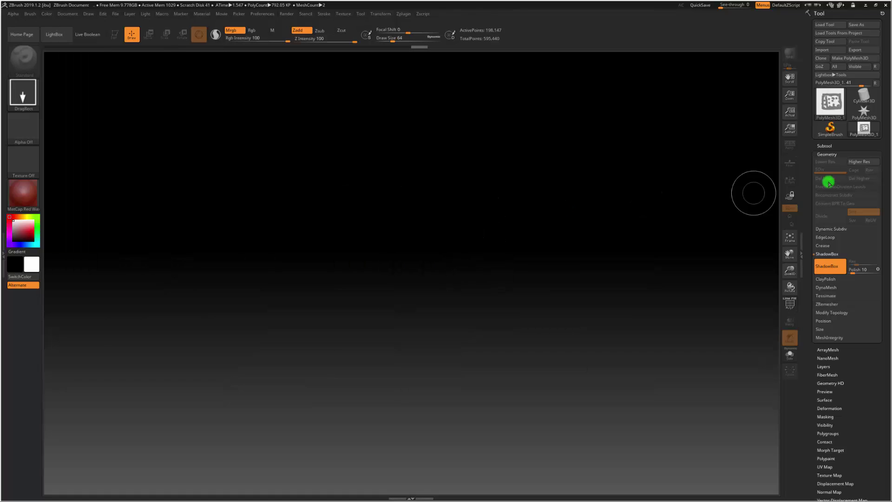
pyautogui.moveTo(398, 340); pyautogui.dragTo(422, 72)
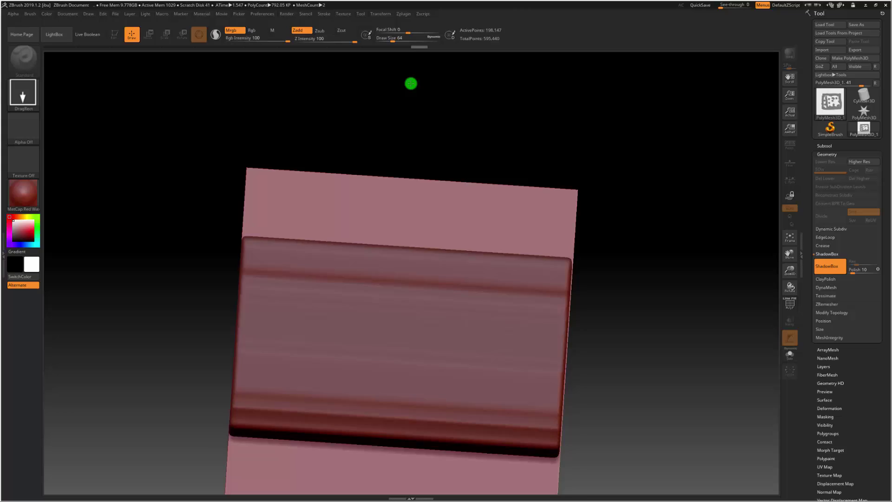
pyautogui.keyDown('shift'); pyautogui.moveTo(410, 83); pyautogui.dragTo(400, 83); pyautogui.keyUp('shift')
pyautogui.click(115, 36)
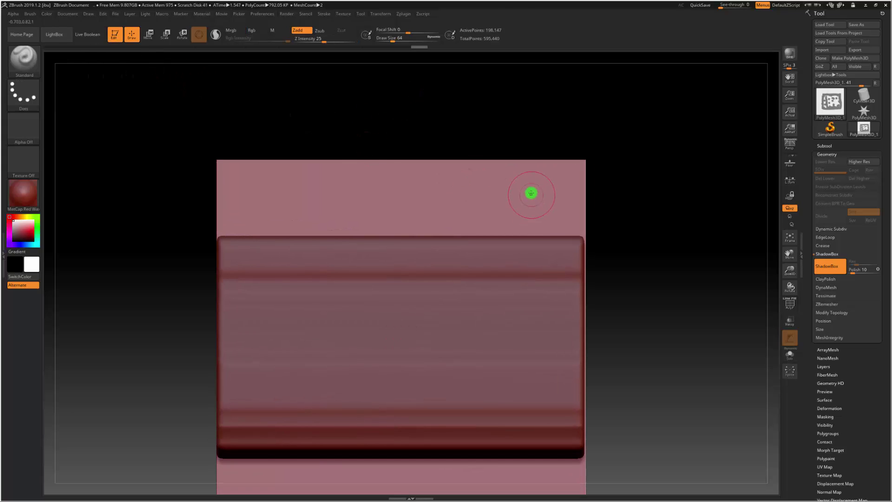
pyautogui.moveTo(660, 293)
pyautogui.mouseDown()
pyautogui.moveTo(668, 296)
pyautogui.moveTo(651, 291)
pyautogui.mouseUp()
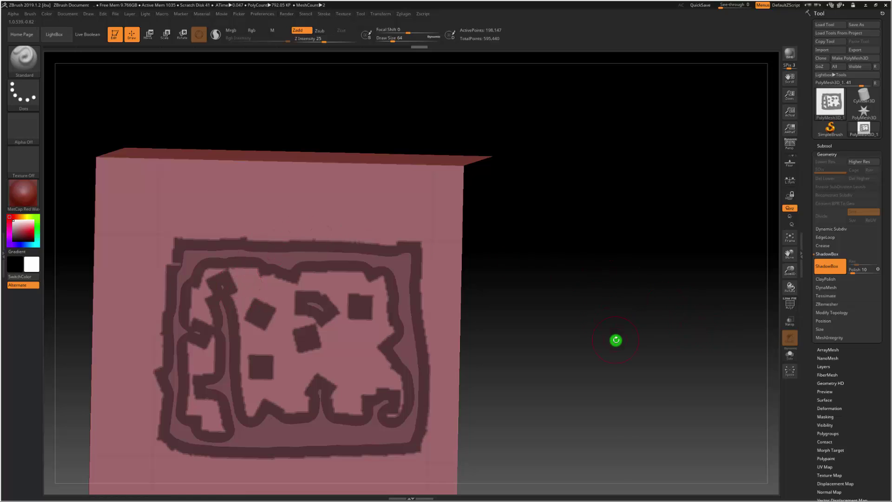
pyautogui.keyDown('ctrl'); pyautogui.moveTo(598, 332); pyautogui.dragTo(595, 258, button='right'); pyautogui.keyUp('ctrl')
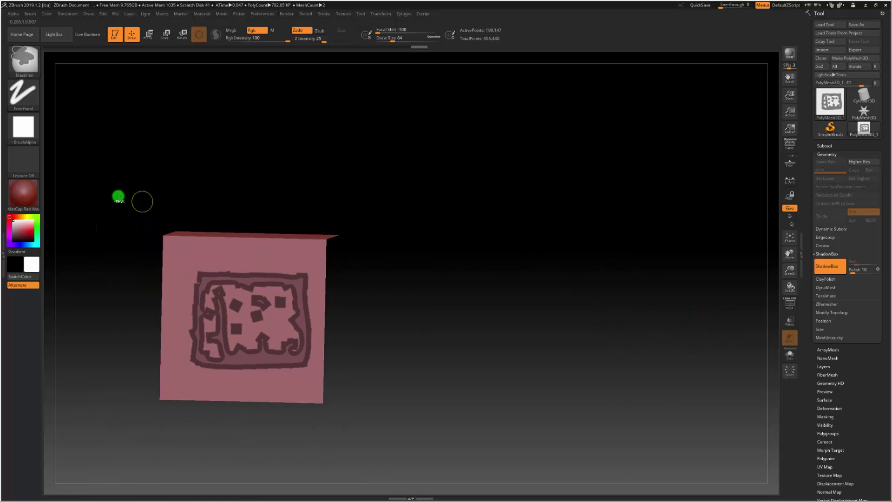
# Clear all test masks from the front ShadowBox plane and paint a new closed, roughly rectangular mask outline on it
pyautogui.keyDown('ctrl'); pyautogui.moveTo(116, 195); pyautogui.dragTo(400, 410); pyautogui.keyUp('ctrl')
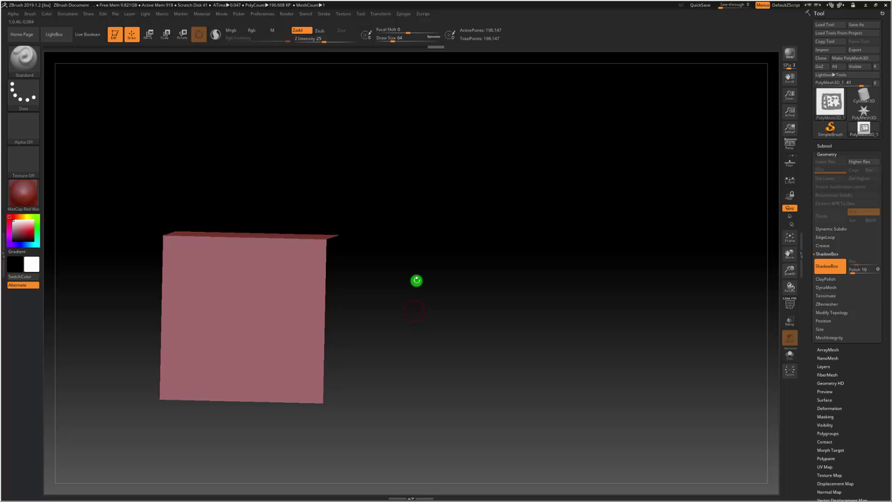
pyautogui.keyDown('shift'); pyautogui.moveTo(417, 280); pyautogui.dragTo(398, 294); pyautogui.keyUp('shift')
pyautogui.moveTo(204, 288)
pyautogui.keyDown('ctrl'); pyautogui.mouseDown()
pyautogui.moveTo(299, 291)
pyautogui.moveTo(280, 325)
pyautogui.moveTo(283, 367)
pyautogui.moveTo(181, 352)
pyautogui.moveTo(180, 280)
pyautogui.moveTo(290, 292)
pyautogui.mouseUp(); pyautogui.keyUp('ctrl')
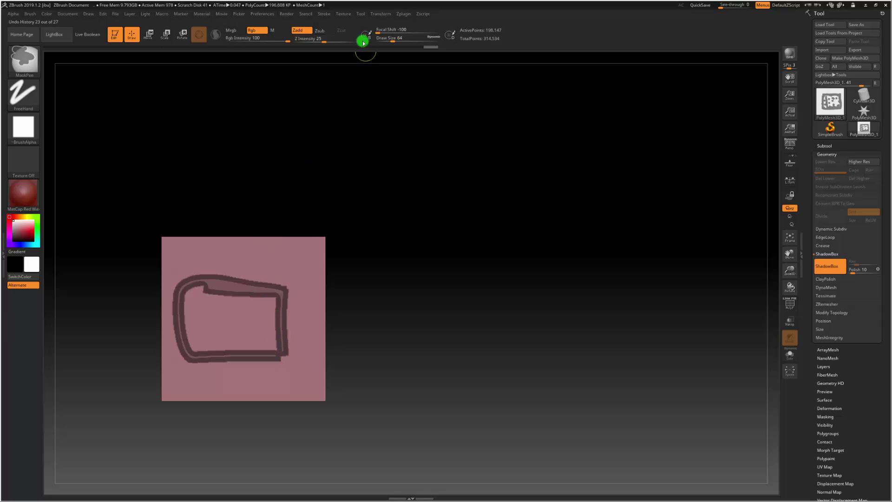
# Lower LazySmooth to 8 and raise LazyRadius to 139 for the MaskPen
pyautogui.click(325, 14)
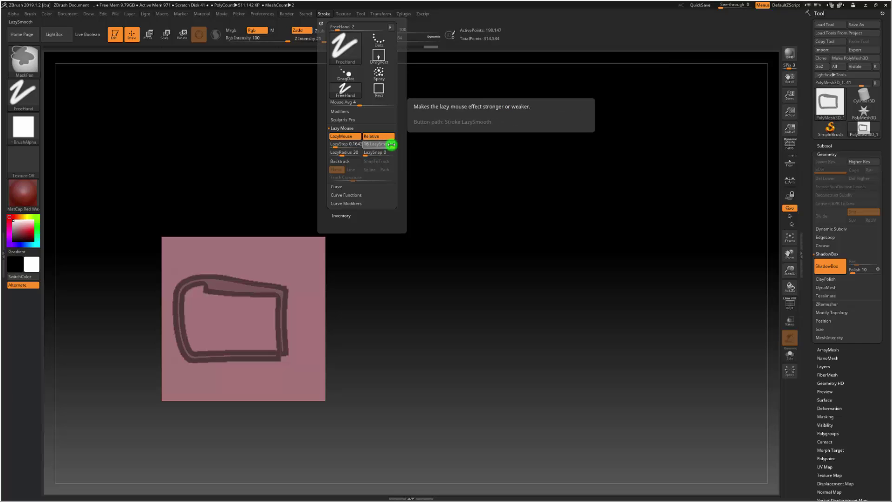
pyautogui.moveTo(391, 144); pyautogui.dragTo(382, 145)
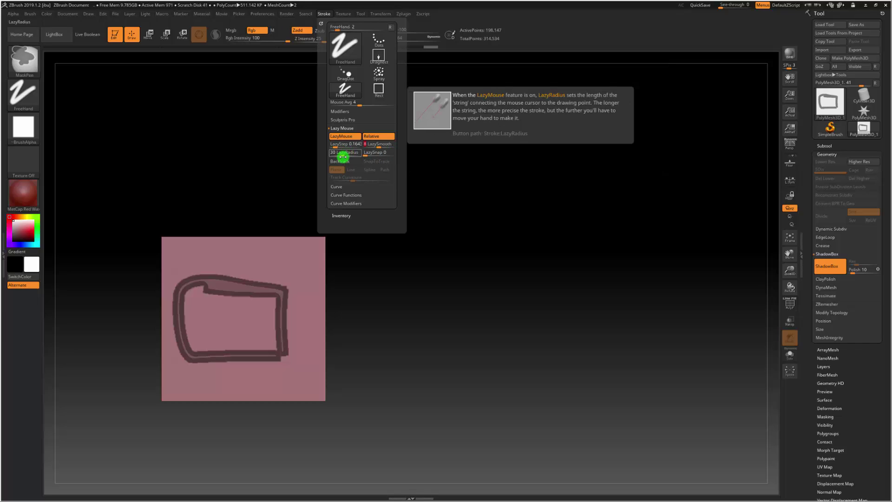
pyautogui.moveTo(342, 156); pyautogui.dragTo(349, 157)
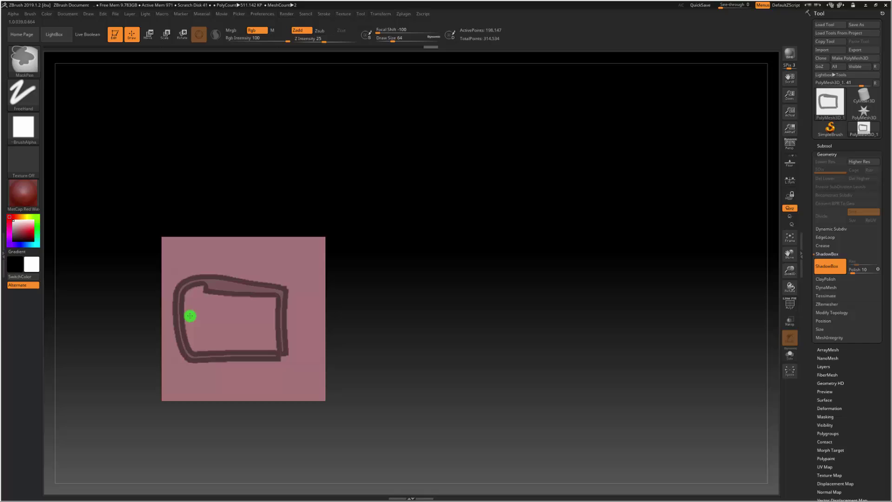
# Fill the inside of the outline with horizontal and vertical mask strokes using the longer LazyMouse string
pyautogui.moveTo(246, 312)
pyautogui.mouseDown()
pyautogui.moveTo(323, 314)
pyautogui.moveTo(276, 315)
pyautogui.mouseUp()
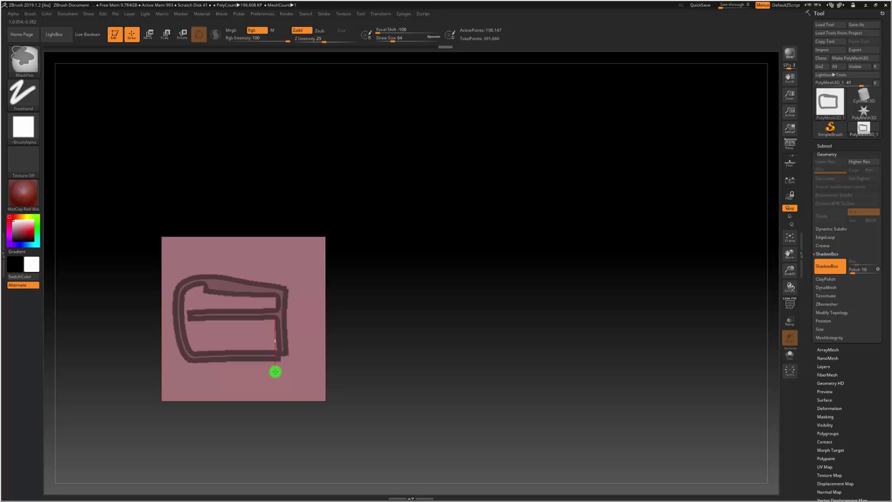
pyautogui.moveTo(280, 408)
pyautogui.mouseDown()
pyautogui.moveTo(265, 347)
pyautogui.moveTo(151, 347)
pyautogui.moveTo(151, 337)
pyautogui.mouseUp()
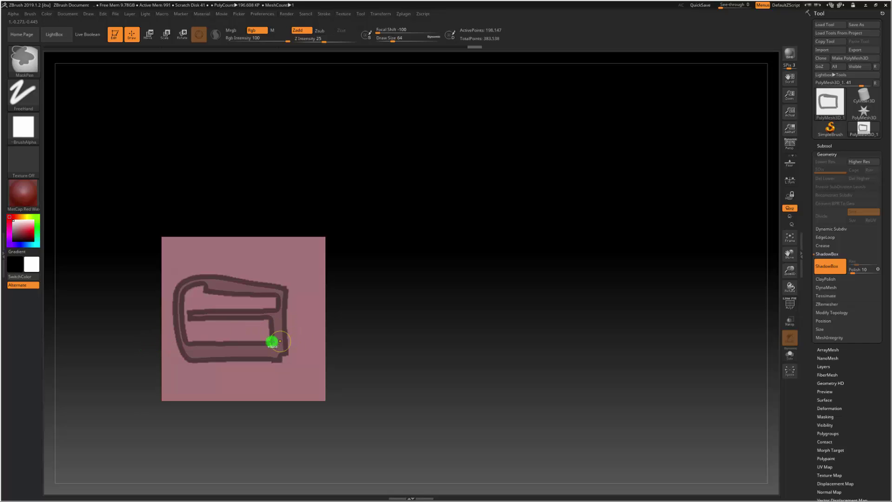
pyautogui.moveTo(265, 335)
pyautogui.mouseDown()
pyautogui.moveTo(141, 337)
pyautogui.moveTo(152, 326)
pyautogui.mouseUp()
pyautogui.moveTo(282, 319); pyautogui.dragTo(134, 324)
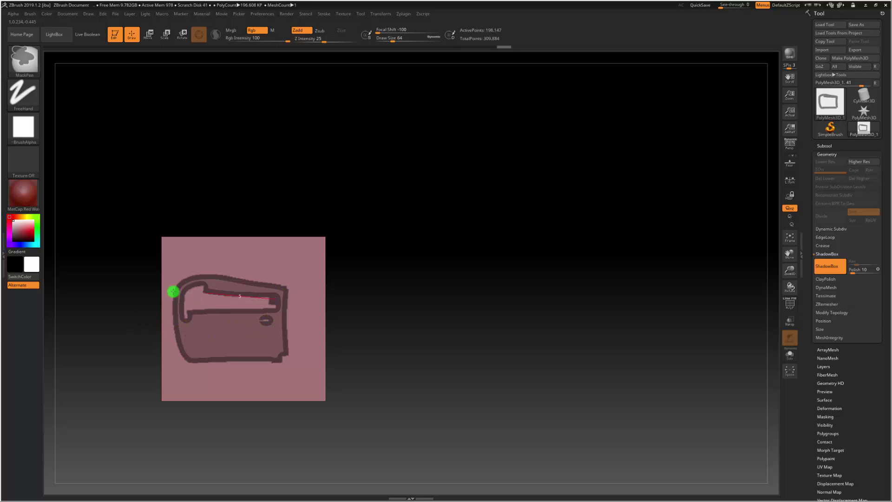
pyautogui.moveTo(172, 291); pyautogui.dragTo(137, 293)
pyautogui.moveTo(277, 309)
pyautogui.mouseDown()
pyautogui.moveTo(139, 294)
pyautogui.moveTo(181, 297)
pyautogui.moveTo(110, 305)
pyautogui.mouseUp()
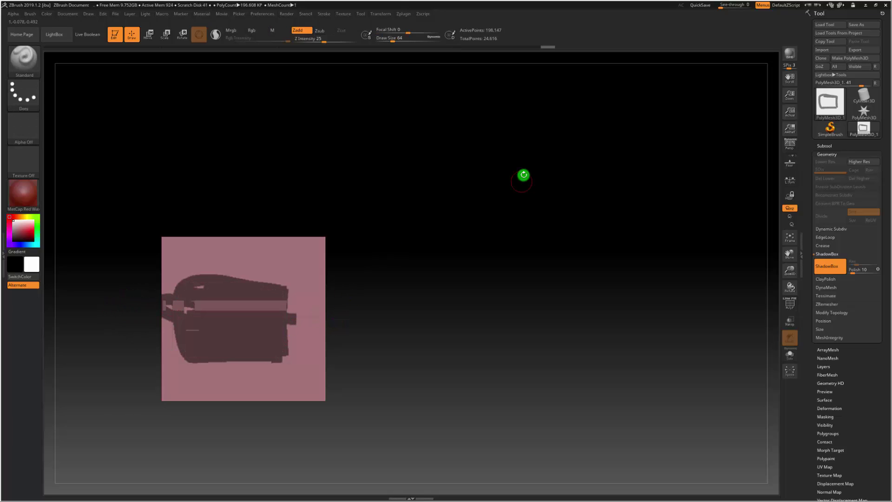
# Paint a continuous looping mask stroke on the adjoining perpendicular ShadowBox plane
pyautogui.moveTo(446, 221)
pyautogui.mouseDown()
pyautogui.moveTo(445, 304)
pyautogui.moveTo(205, 221)
pyautogui.mouseUp()
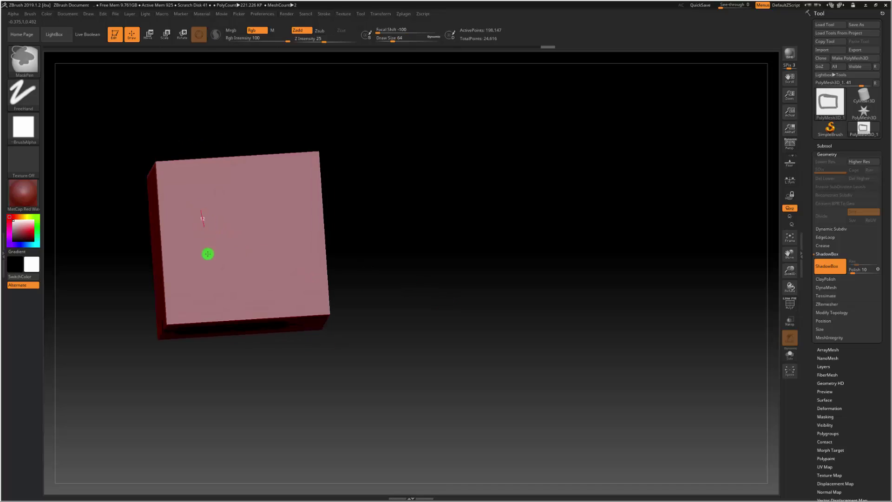
pyautogui.moveTo(208, 254)
pyautogui.keyDown('ctrl'); pyautogui.mouseDown()
pyautogui.moveTo(209, 315)
pyautogui.moveTo(281, 308)
pyautogui.moveTo(349, 280)
pyautogui.moveTo(320, 189)
pyautogui.moveTo(219, 167)
pyautogui.moveTo(174, 237)
pyautogui.moveTo(208, 268)
pyautogui.moveTo(280, 274)
pyautogui.moveTo(338, 205)
pyautogui.moveTo(214, 174)
pyautogui.moveTo(216, 262)
pyautogui.moveTo(329, 232)
pyautogui.moveTo(199, 249)
pyautogui.moveTo(281, 175)
pyautogui.moveTo(282, 197)
pyautogui.moveTo(284, 185)
pyautogui.moveTo(229, 203)
pyautogui.moveTo(317, 224)
pyautogui.mouseUp(); pyautogui.keyUp('ctrl')
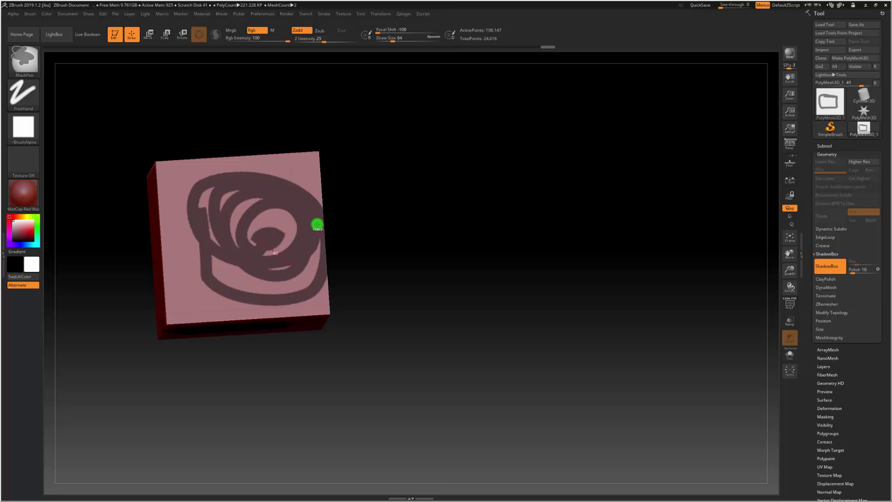
# Set Draw Size to 324, turn LazyMouse off and fill in the looping mask as a solid area
pyautogui.moveTo(391, 40); pyautogui.dragTo(411, 41)
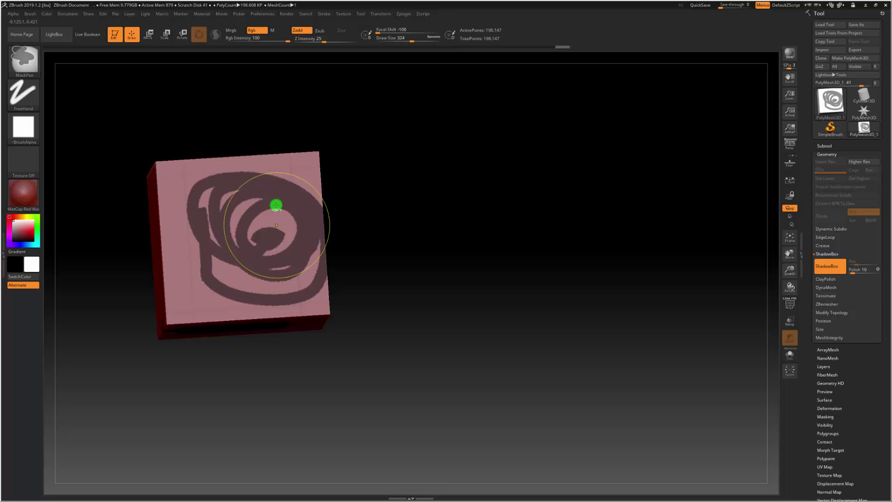
pyautogui.click(324, 14)
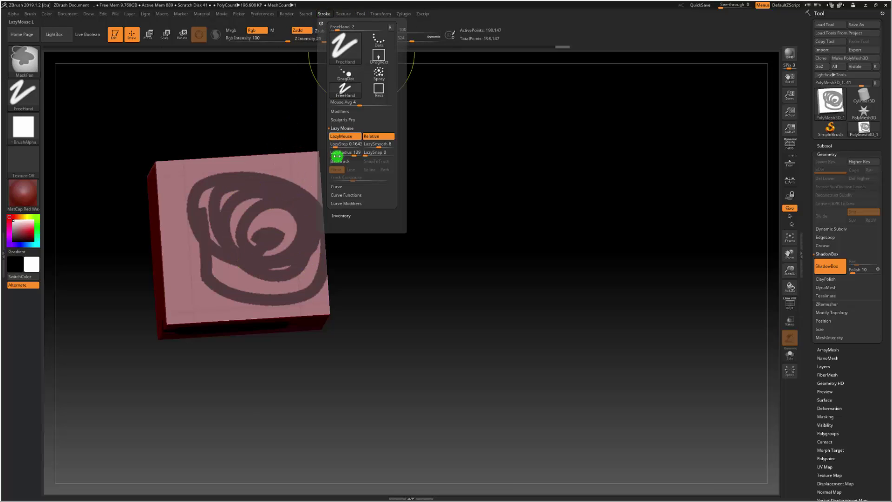
pyautogui.click(342, 137)
pyautogui.moveTo(239, 205)
pyautogui.keyDown('ctrl'); pyautogui.mouseDown()
pyautogui.moveTo(243, 251)
pyautogui.moveTo(223, 231)
pyautogui.moveTo(261, 205)
pyautogui.moveTo(276, 263)
pyautogui.moveTo(231, 266)
pyautogui.mouseUp(); pyautogui.keyUp('ctrl')
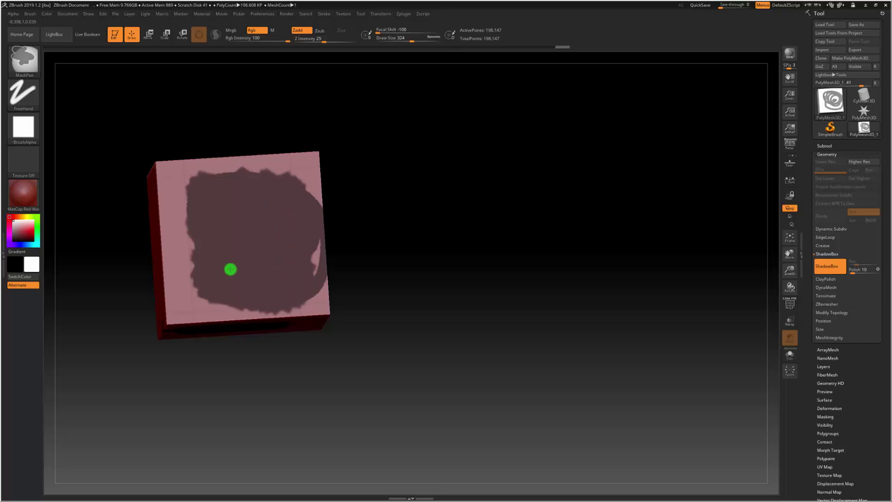
# Paint a wide rectangular mask across the middle of the third ShadowBox plane
pyautogui.moveTo(378, 275)
pyautogui.mouseDown()
pyautogui.moveTo(430, 263)
pyautogui.moveTo(409, 246)
pyautogui.mouseUp()
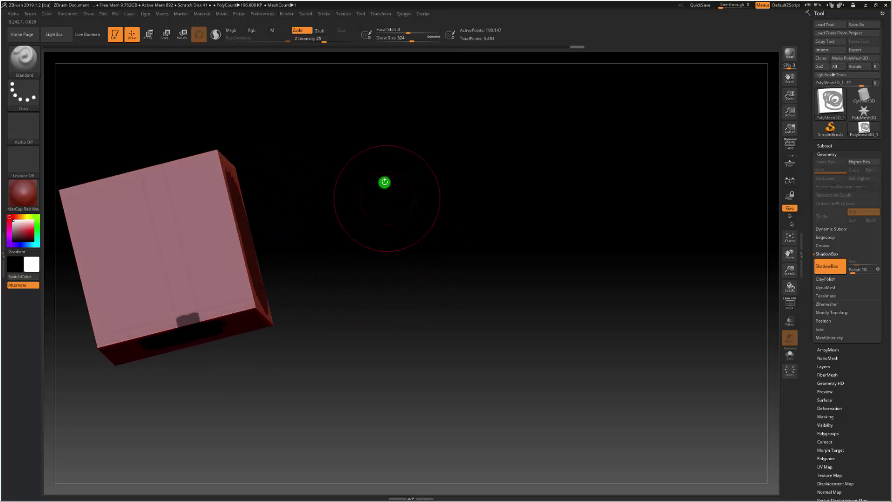
pyautogui.keyDown('shift'); pyautogui.moveTo(385, 180); pyautogui.dragTo(388, 239); pyautogui.keyUp('shift')
pyautogui.moveTo(375, 312)
pyautogui.mouseDown()
pyautogui.moveTo(388, 314)
pyautogui.moveTo(376, 320)
pyautogui.mouseUp()
pyautogui.keyDown('ctrl'); pyautogui.moveTo(117, 243); pyautogui.dragTo(203, 243); pyautogui.keyUp('ctrl')
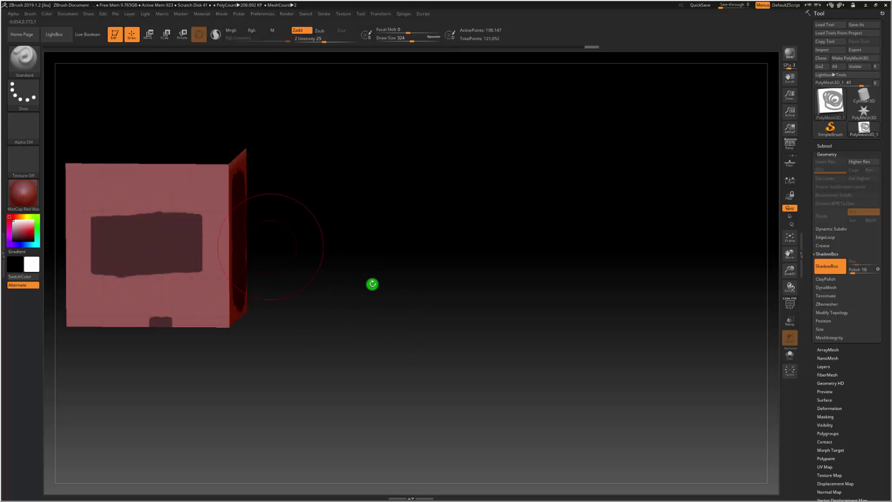
# Fill the remaining gap in the front plane's silhouette with mask
pyautogui.moveTo(372, 282)
pyautogui.mouseDown()
pyautogui.moveTo(324, 203)
pyautogui.moveTo(346, 249)
pyautogui.moveTo(343, 231)
pyautogui.moveTo(330, 265)
pyautogui.moveTo(321, 265)
pyautogui.moveTo(352, 267)
pyautogui.moveTo(351, 254)
pyautogui.mouseUp()
pyautogui.keyDown('shift'); pyautogui.moveTo(378, 173); pyautogui.dragTo(358, 185); pyautogui.keyUp('shift')
pyautogui.press('ctrl')
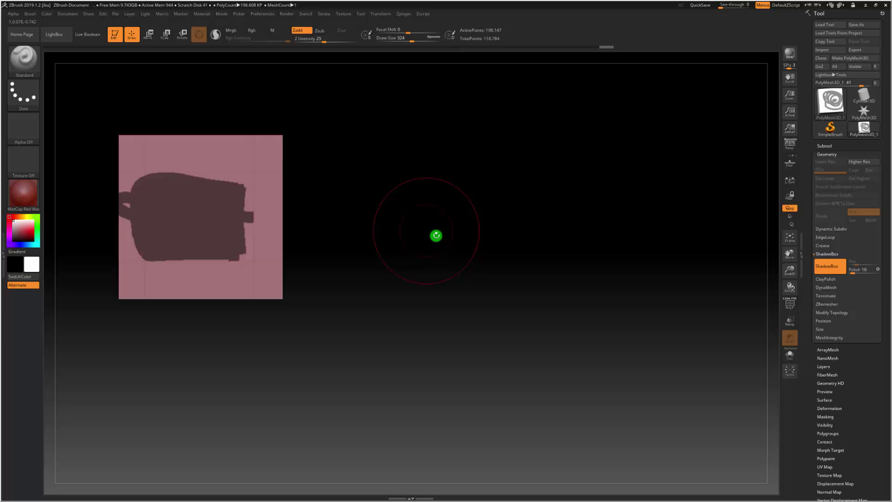
# Reduce Draw Size to 68 and erase the stray mask patch at the edge of the side plane
pyautogui.moveTo(434, 235)
pyautogui.mouseDown()
pyautogui.moveTo(386, 239)
pyautogui.moveTo(464, 237)
pyautogui.mouseUp()
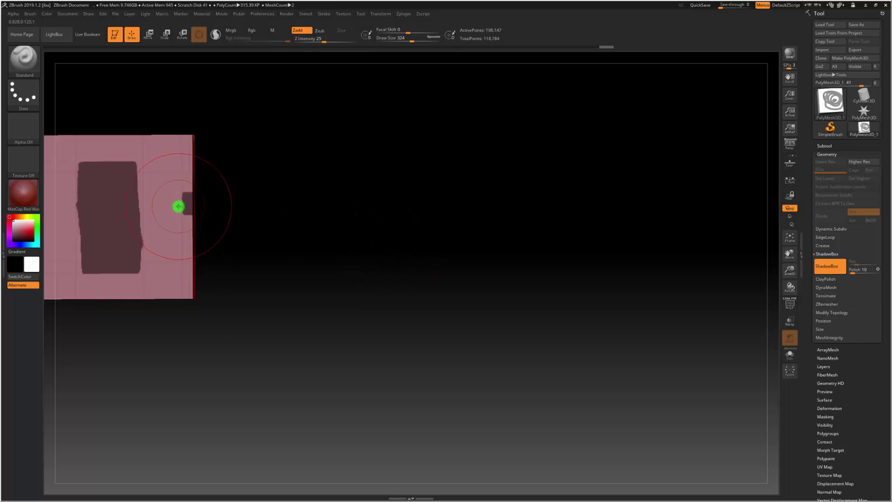
pyautogui.press('ctrl')
pyautogui.moveTo(414, 37)
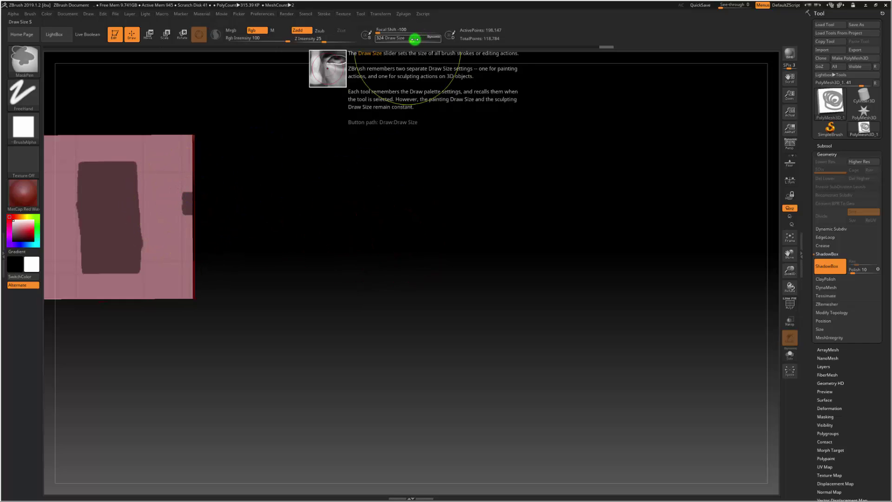
pyautogui.moveTo(394, 41); pyautogui.dragTo(387, 50)
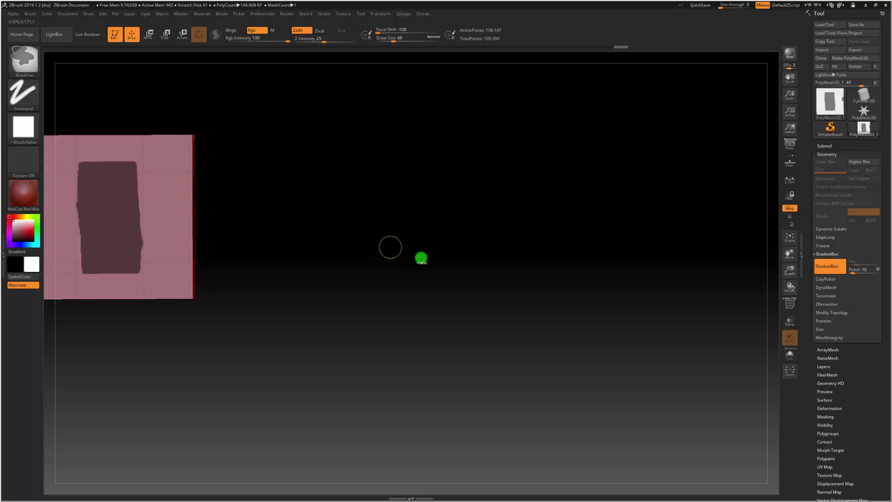
# Erase a roughly square opening from the centre of the mask on the front plane
pyautogui.moveTo(397, 257)
pyautogui.mouseDown()
pyautogui.moveTo(349, 263)
pyautogui.moveTo(390, 259)
pyautogui.mouseUp()
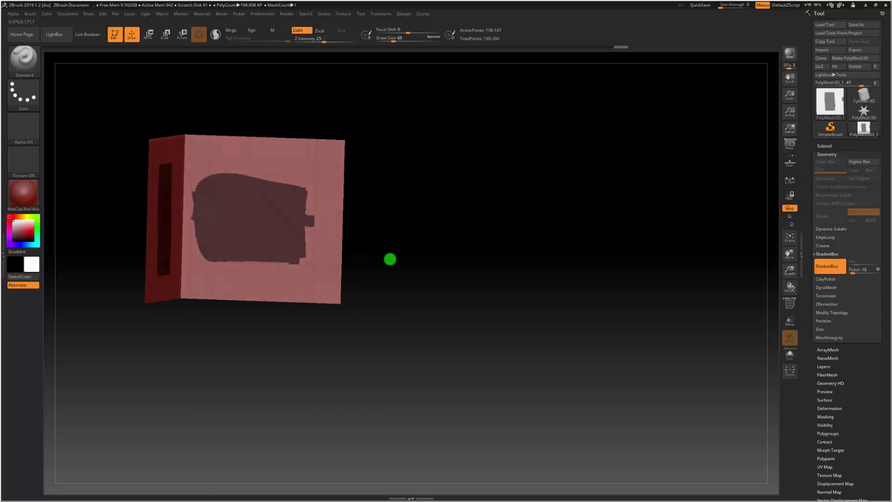
pyautogui.moveTo(426, 231)
pyautogui.mouseDown()
pyautogui.moveTo(406, 233)
pyautogui.moveTo(409, 219)
pyautogui.mouseUp()
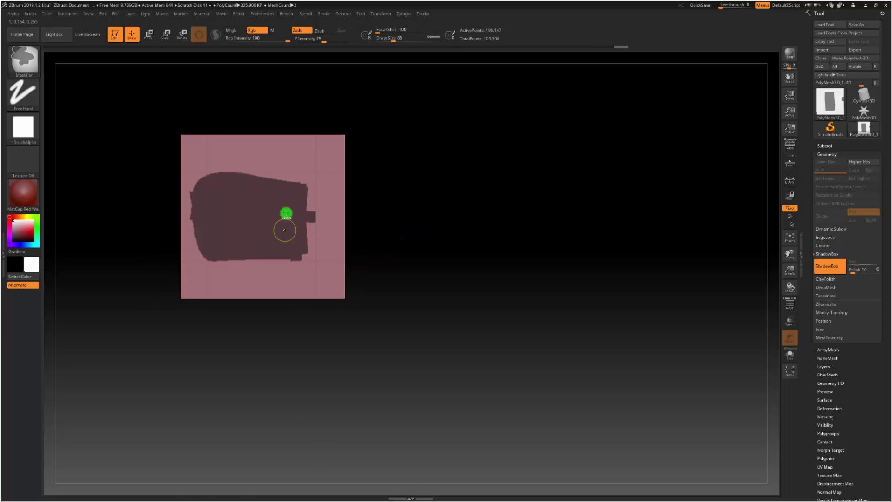
pyautogui.moveTo(236, 205)
pyautogui.keyDown('ctrl'); pyautogui.keyDown('alt'); pyautogui.mouseDown()
pyautogui.moveTo(268, 205)
pyautogui.moveTo(273, 227)
pyautogui.moveTo(242, 234)
pyautogui.moveTo(244, 215)
pyautogui.mouseUp(); pyautogui.keyUp('alt'); pyautogui.keyUp('ctrl')
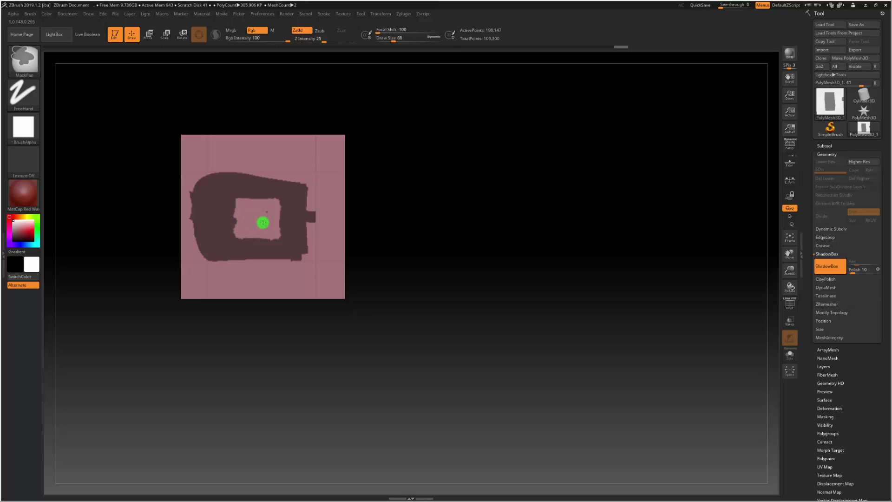
# Turn ShadowBox off to keep only the mesh, and sculpt Standard brush bumps along its front edges
pyautogui.moveTo(371, 217)
pyautogui.mouseDown()
pyautogui.moveTo(438, 251)
pyautogui.moveTo(405, 249)
pyautogui.moveTo(469, 259)
pyautogui.moveTo(455, 263)
pyautogui.moveTo(458, 204)
pyautogui.moveTo(469, 214)
pyautogui.mouseUp()
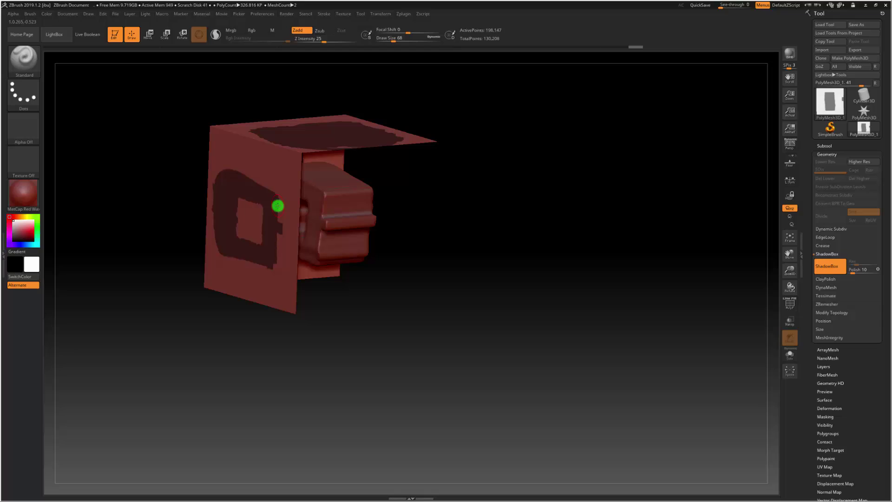
pyautogui.click(822, 268)
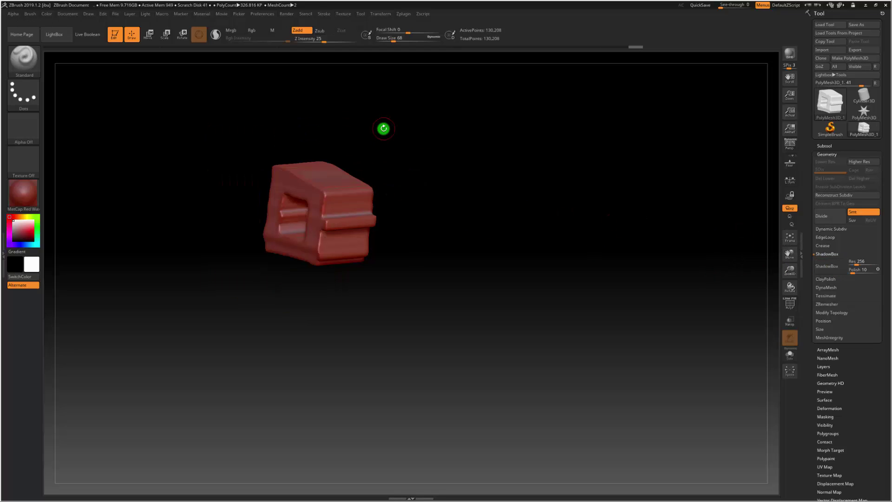
pyautogui.moveTo(303, 185)
pyautogui.mouseDown()
pyautogui.moveTo(327, 209)
pyautogui.moveTo(322, 201)
pyautogui.moveTo(319, 242)
pyautogui.moveTo(305, 251)
pyautogui.mouseUp()
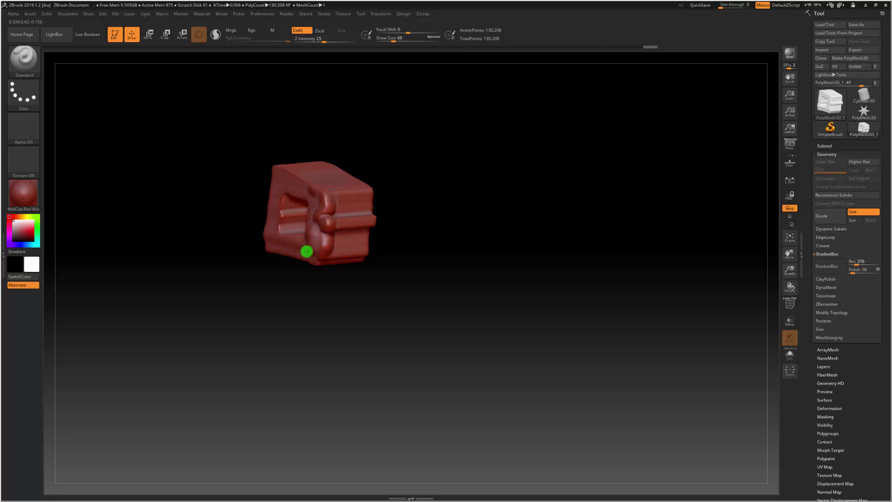
pyautogui.moveTo(335, 189)
pyautogui.mouseDown()
pyautogui.moveTo(349, 207)
pyautogui.moveTo(328, 199)
pyautogui.mouseUp()
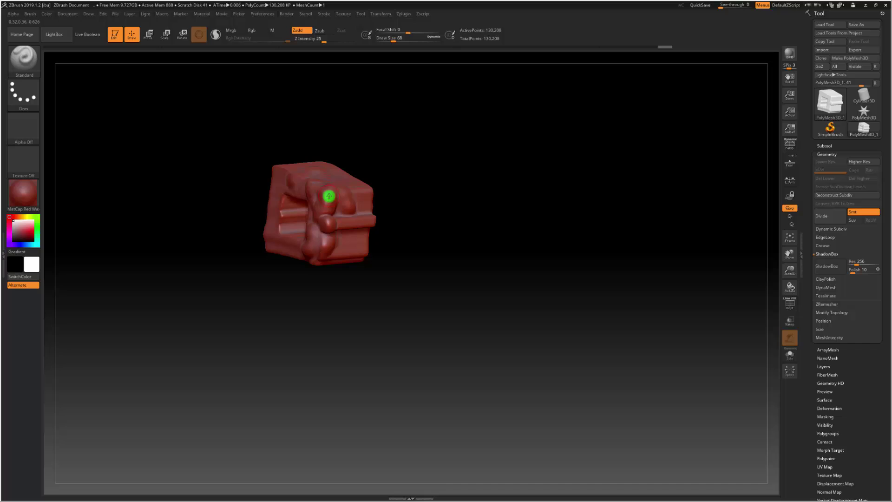
# Divide the mesh once and sculpt Standard brush strokes over its edges and remaining sides
pyautogui.hotkey('ctrl', 'd')
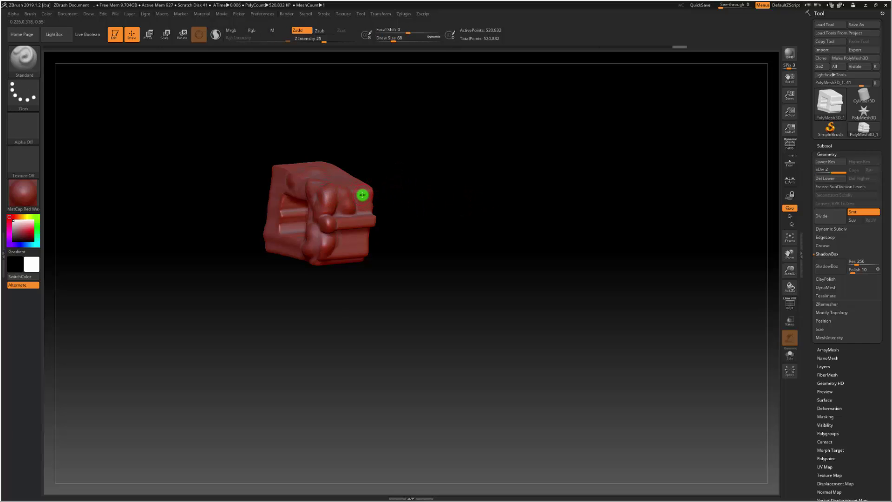
pyautogui.moveTo(362, 190)
pyautogui.mouseDown()
pyautogui.moveTo(368, 247)
pyautogui.moveTo(344, 248)
pyautogui.moveTo(352, 233)
pyautogui.moveTo(343, 196)
pyautogui.moveTo(317, 166)
pyautogui.moveTo(347, 187)
pyautogui.moveTo(352, 234)
pyautogui.moveTo(301, 247)
pyautogui.moveTo(269, 241)
pyautogui.moveTo(313, 253)
pyautogui.mouseUp()
pyautogui.moveTo(260, 247)
pyautogui.mouseDown()
pyautogui.moveTo(275, 186)
pyautogui.moveTo(275, 196)
pyautogui.moveTo(286, 175)
pyautogui.moveTo(265, 210)
pyautogui.moveTo(291, 185)
pyautogui.moveTo(279, 207)
pyautogui.mouseUp()
pyautogui.moveTo(424, 235)
pyautogui.mouseDown()
pyautogui.moveTo(422, 225)
pyautogui.moveTo(392, 241)
pyautogui.moveTo(408, 241)
pyautogui.moveTo(381, 199)
pyautogui.mouseUp()
pyautogui.moveTo(378, 238)
pyautogui.mouseDown()
pyautogui.moveTo(384, 253)
pyautogui.moveTo(423, 249)
pyautogui.moveTo(368, 249)
pyautogui.moveTo(445, 251)
pyautogui.moveTo(427, 183)
pyautogui.moveTo(373, 208)
pyautogui.moveTo(378, 241)
pyautogui.mouseUp()
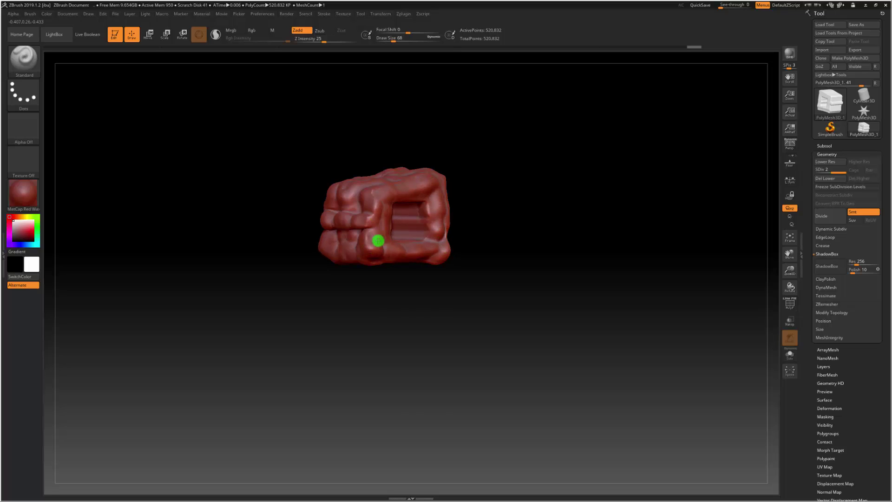
pyautogui.moveTo(537, 224); pyautogui.dragTo(445, 203)
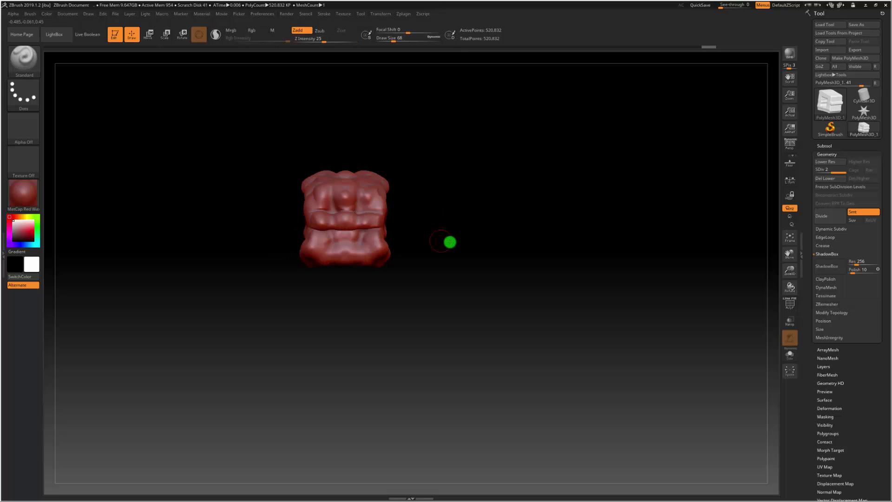
pyautogui.moveTo(450, 241)
pyautogui.mouseDown()
pyautogui.moveTo(464, 247)
pyautogui.moveTo(442, 235)
pyautogui.mouseUp()
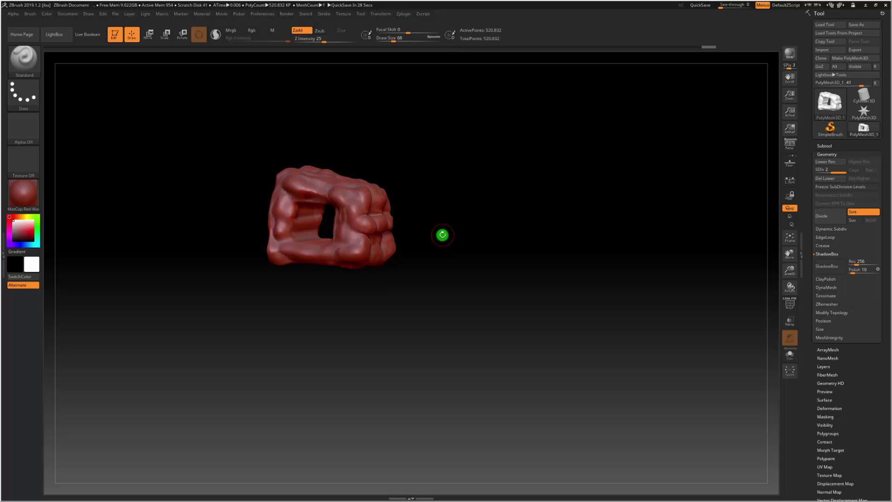
pyautogui.moveTo(489, 260)
pyautogui.mouseDown()
pyautogui.moveTo(460, 257)
pyautogui.moveTo(468, 259)
pyautogui.mouseUp()
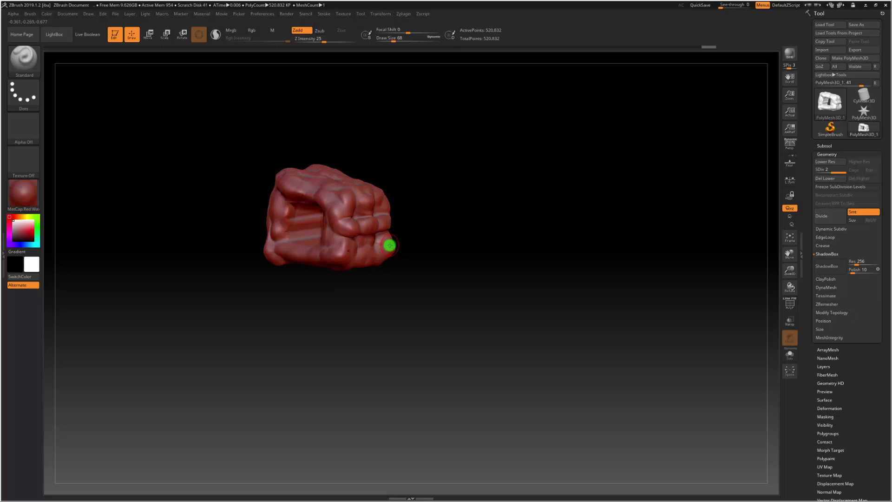